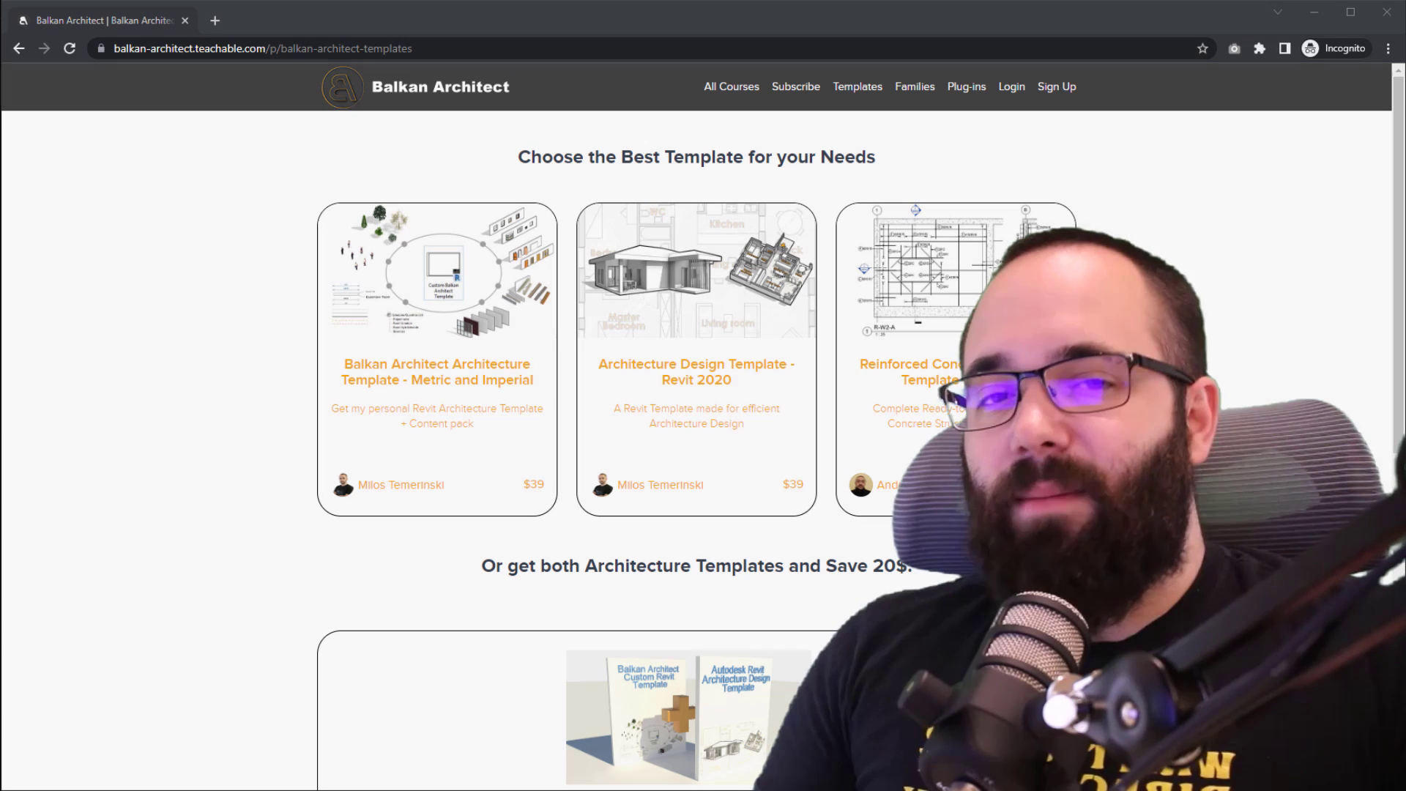
Scroll the templates list and open the Reinforced Concrete Structure Template page
scroll(1396, 169, "down", 1)
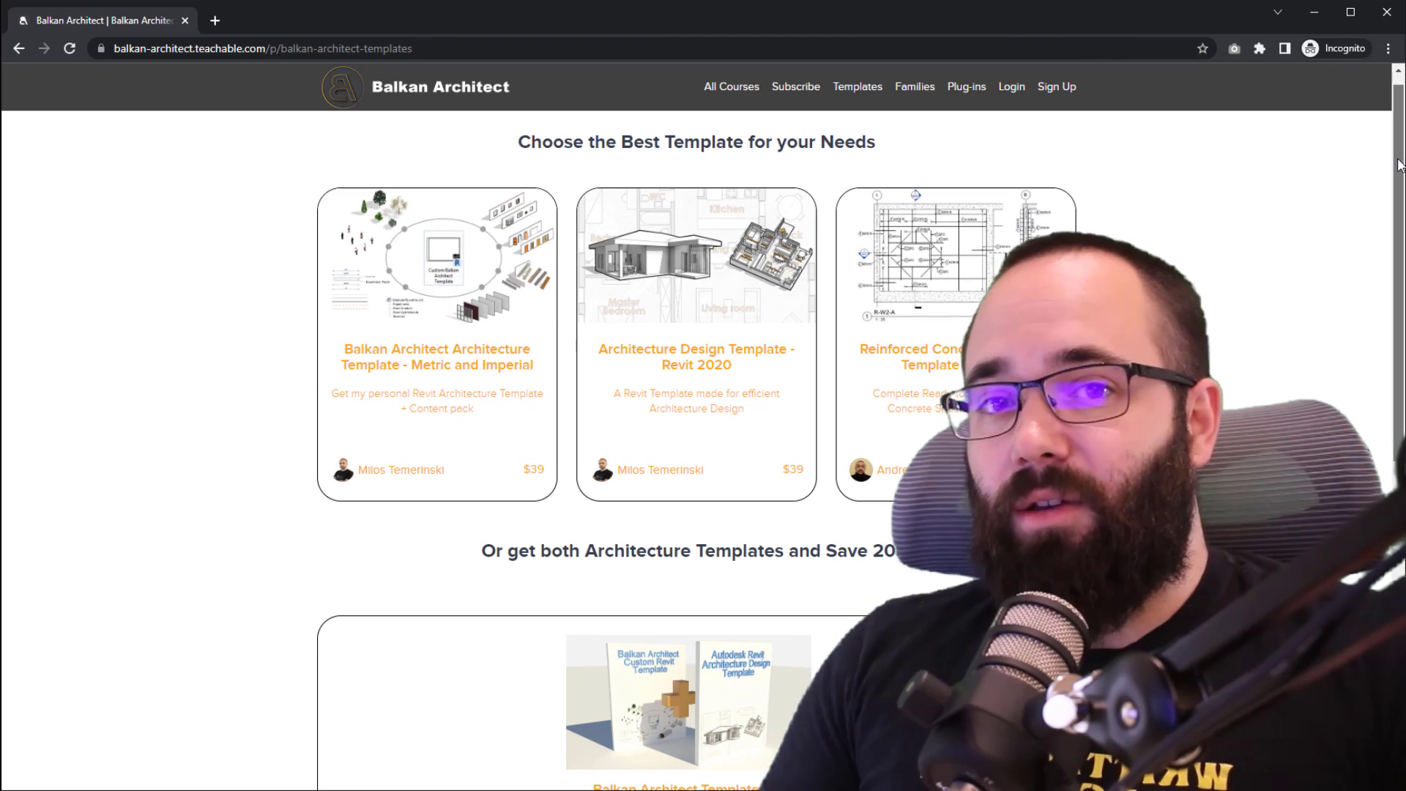
left_click(944, 278)
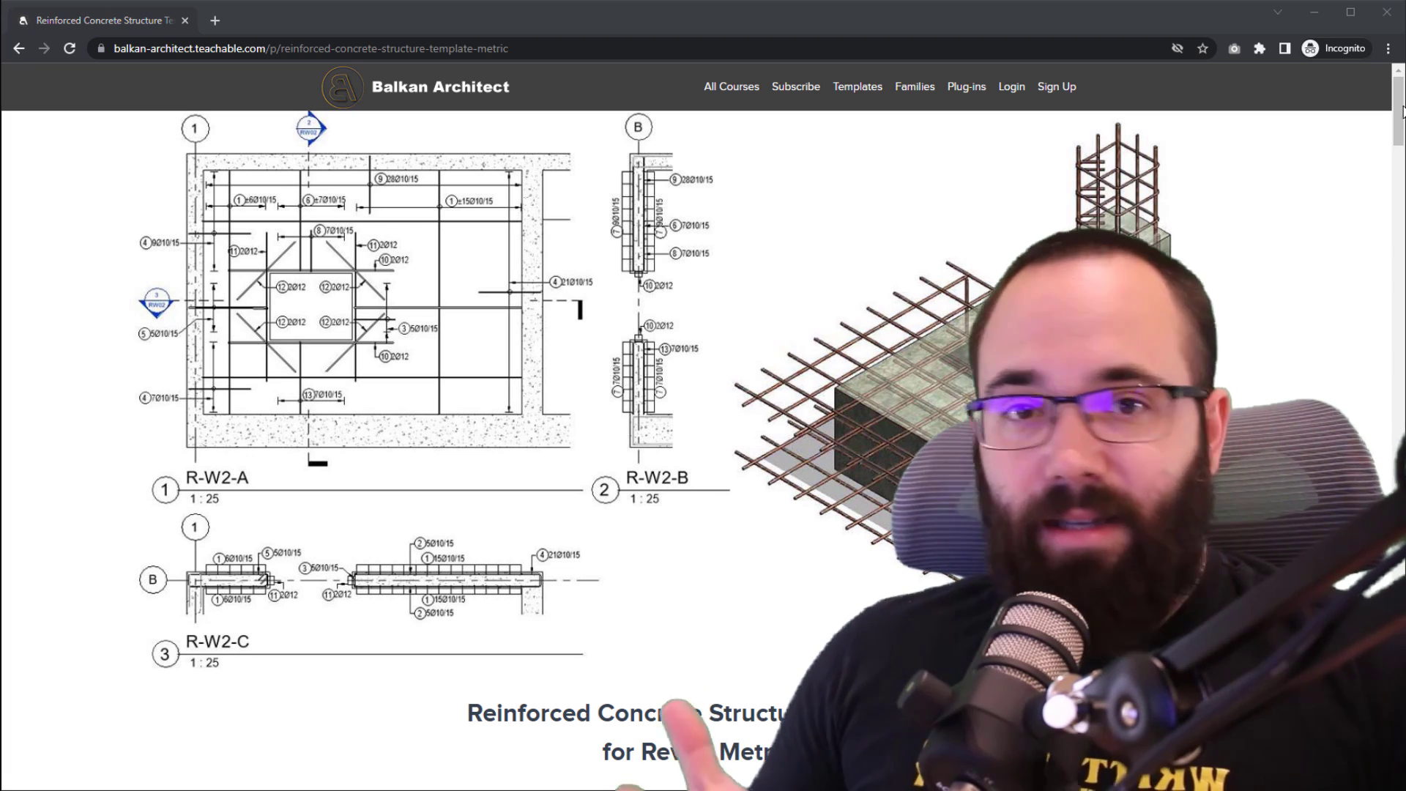
Scroll down past the rebar drawings to the Bonus Families and $79 purchase section
left_click_drag(1399, 139, 1399, 407)
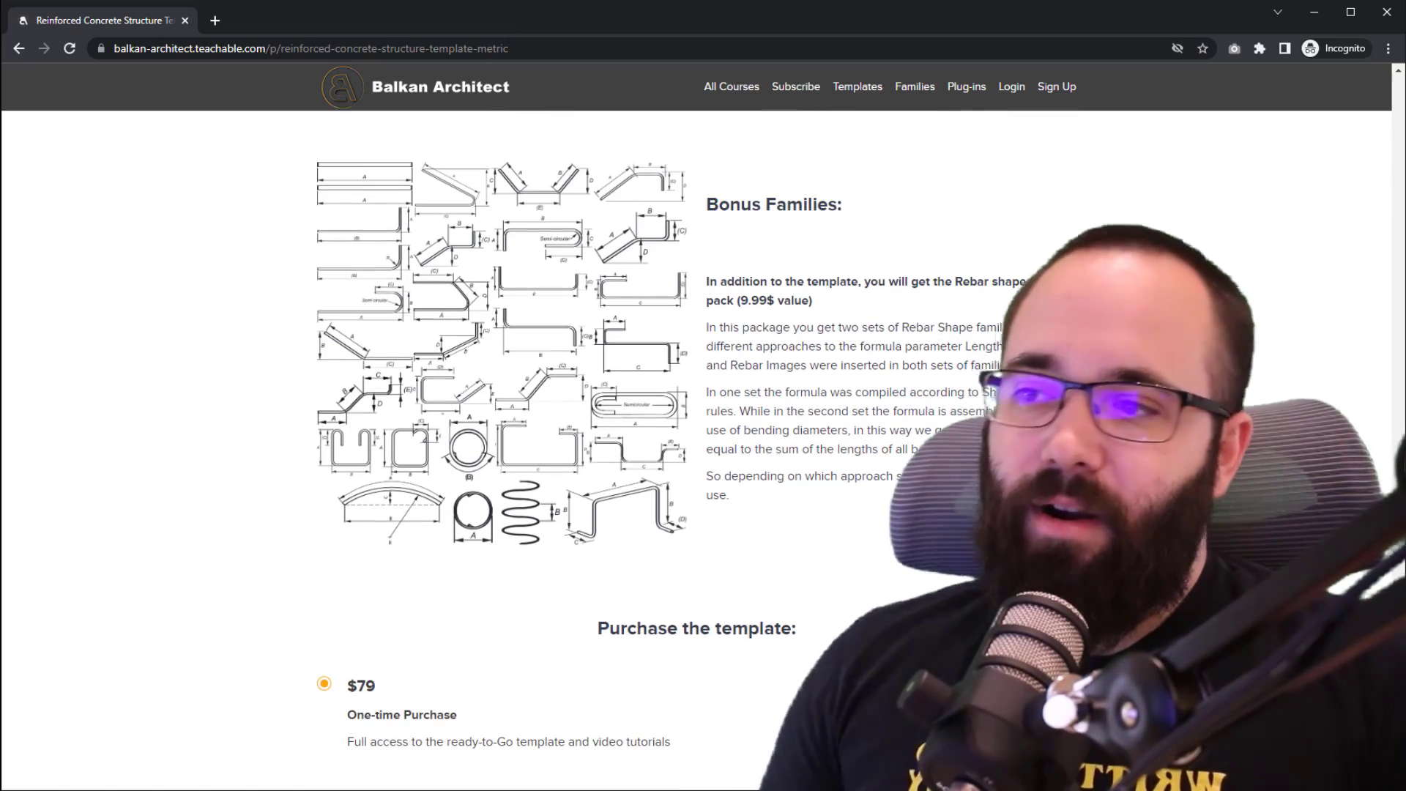
Scroll back up through the family list and drawings, then down to Quick & Easy Annotation
scroll(703, 440, "up", 9)
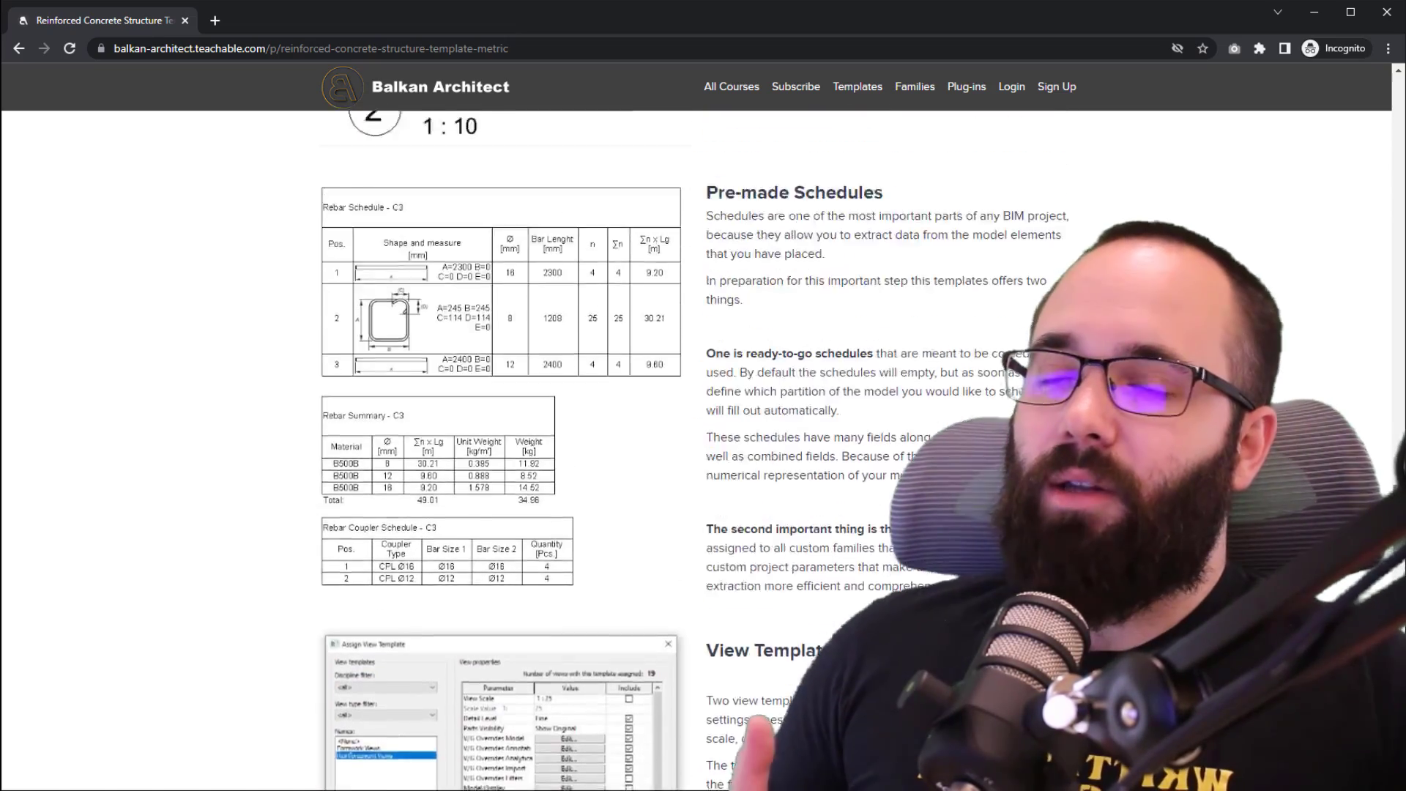
scroll(703, 440, "up", 4)
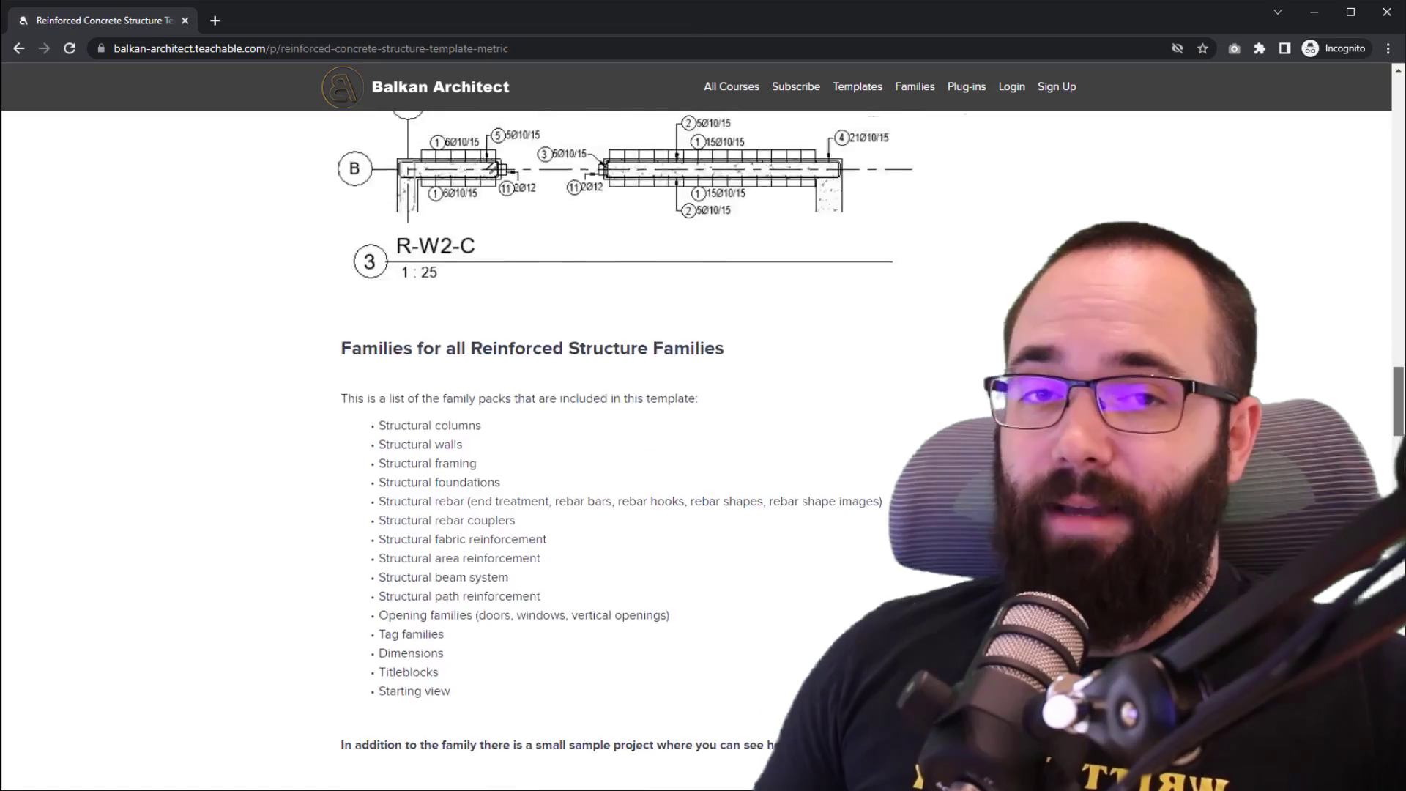
scroll(703, 439, "up", 20)
scroll(703, 439, "up", 11)
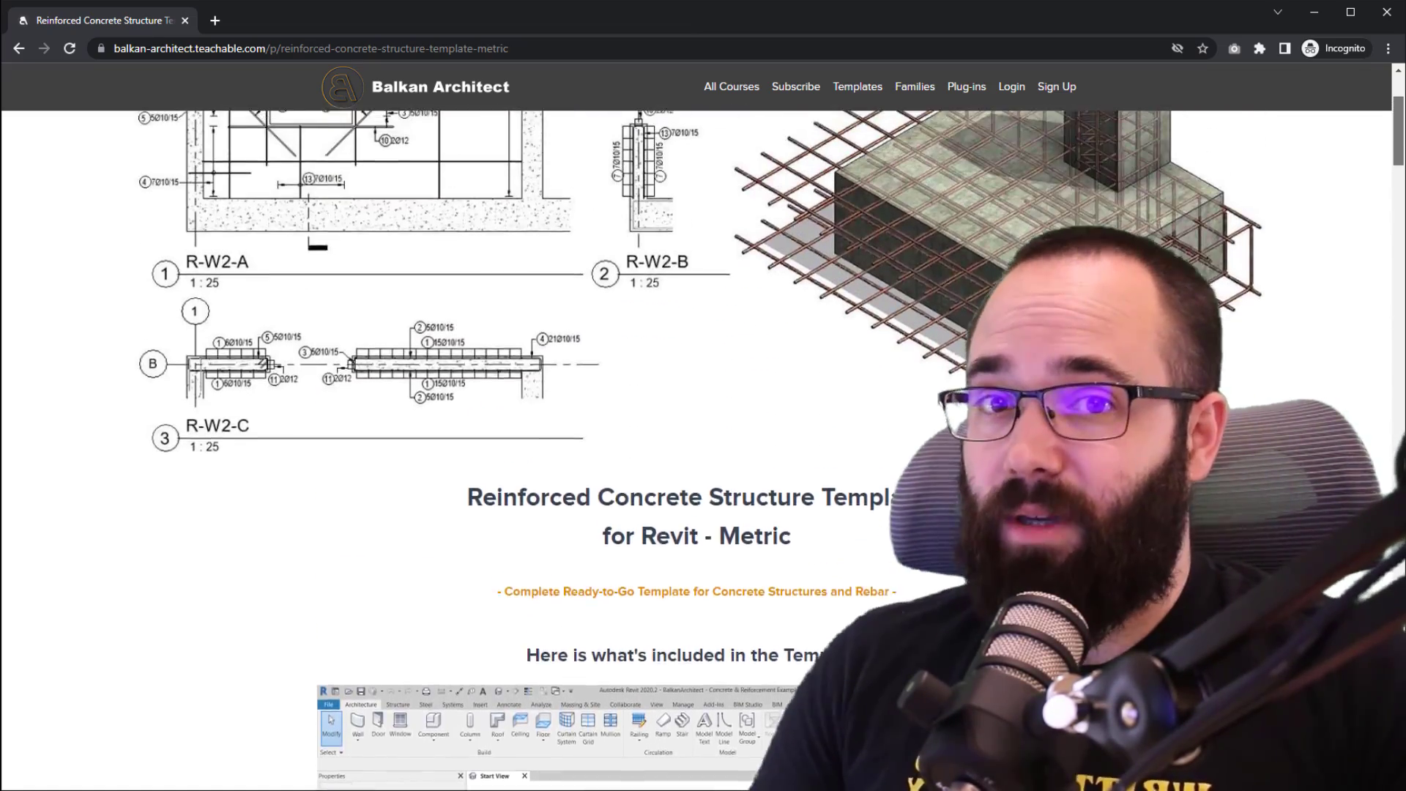
scroll(702, 439, "up", 3)
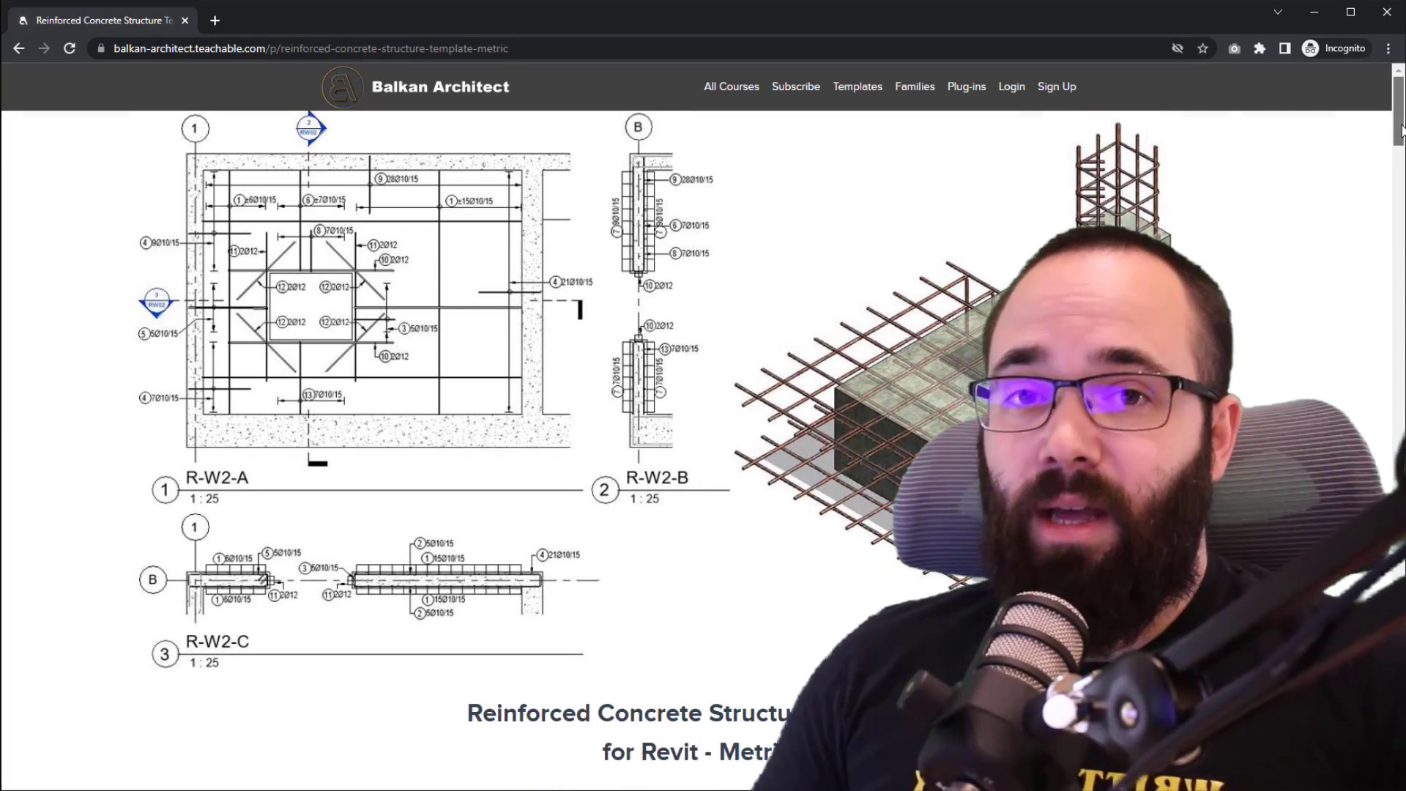
left_click_drag(1401, 130, 1400, 481)
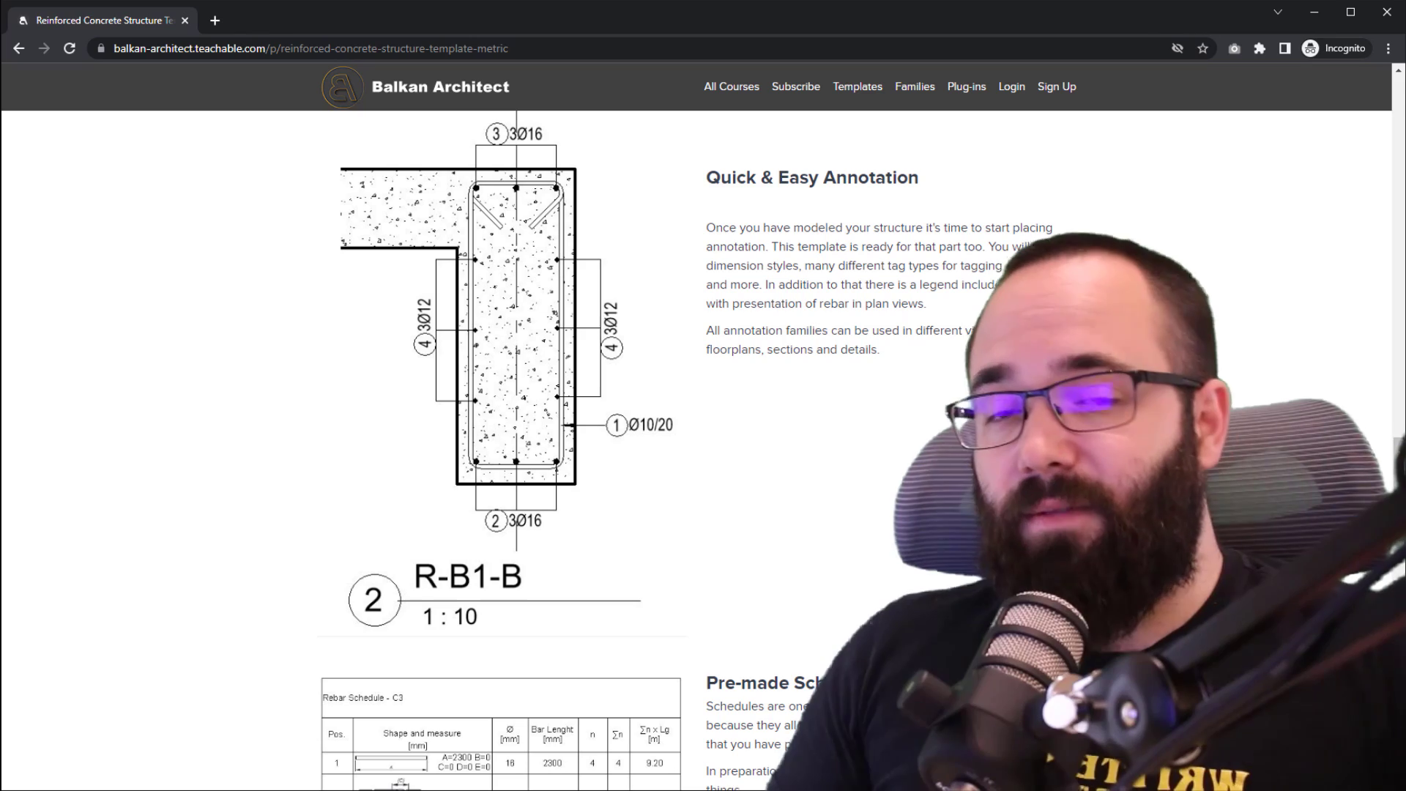
Open the Rebar Shapes Pack page from the Families catalogue
left_click(914, 88)
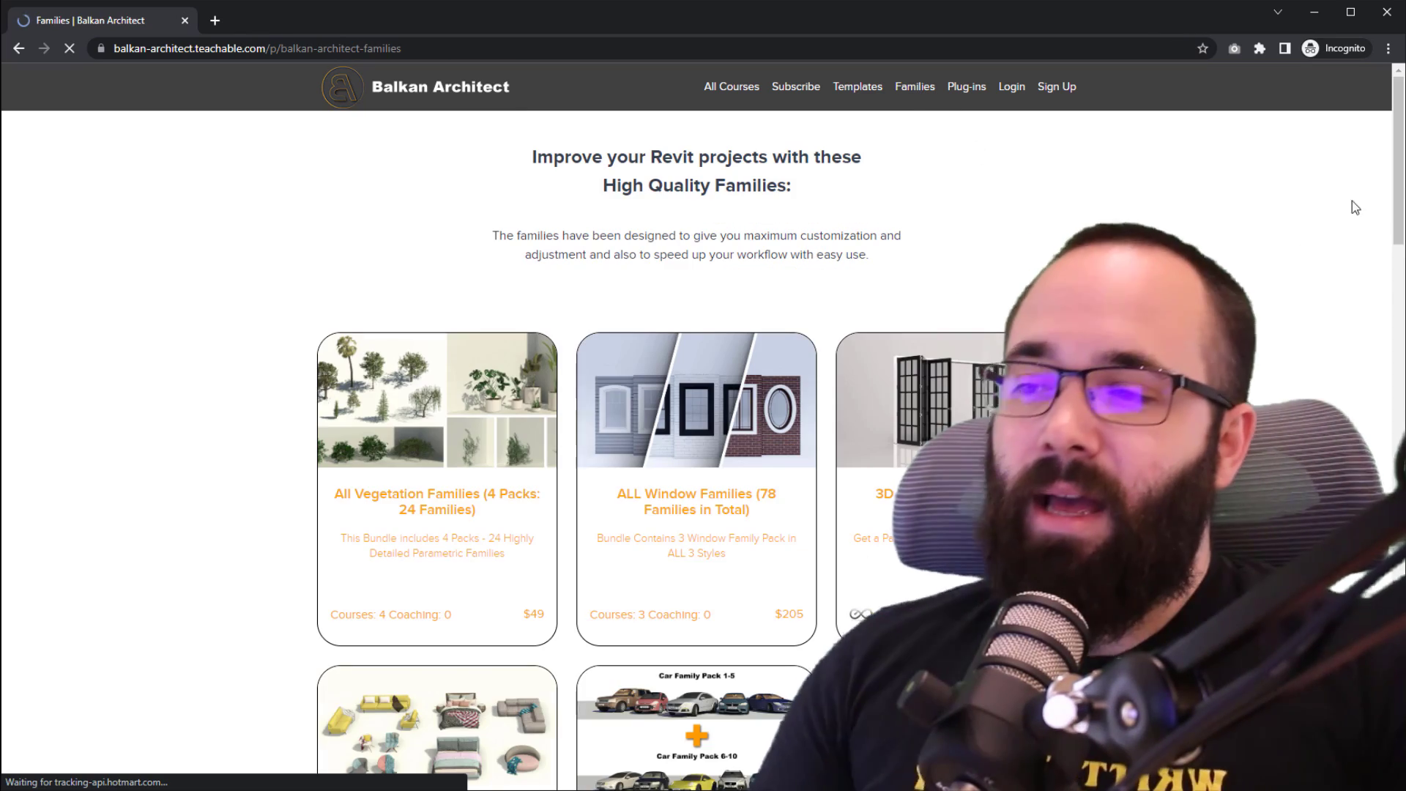
left_click_drag(1397, 175, 1397, 721)
left_click(437, 591)
Scroll through the Rebar Shapes Pack description and shape images
scroll(815, 369, "down", 5)
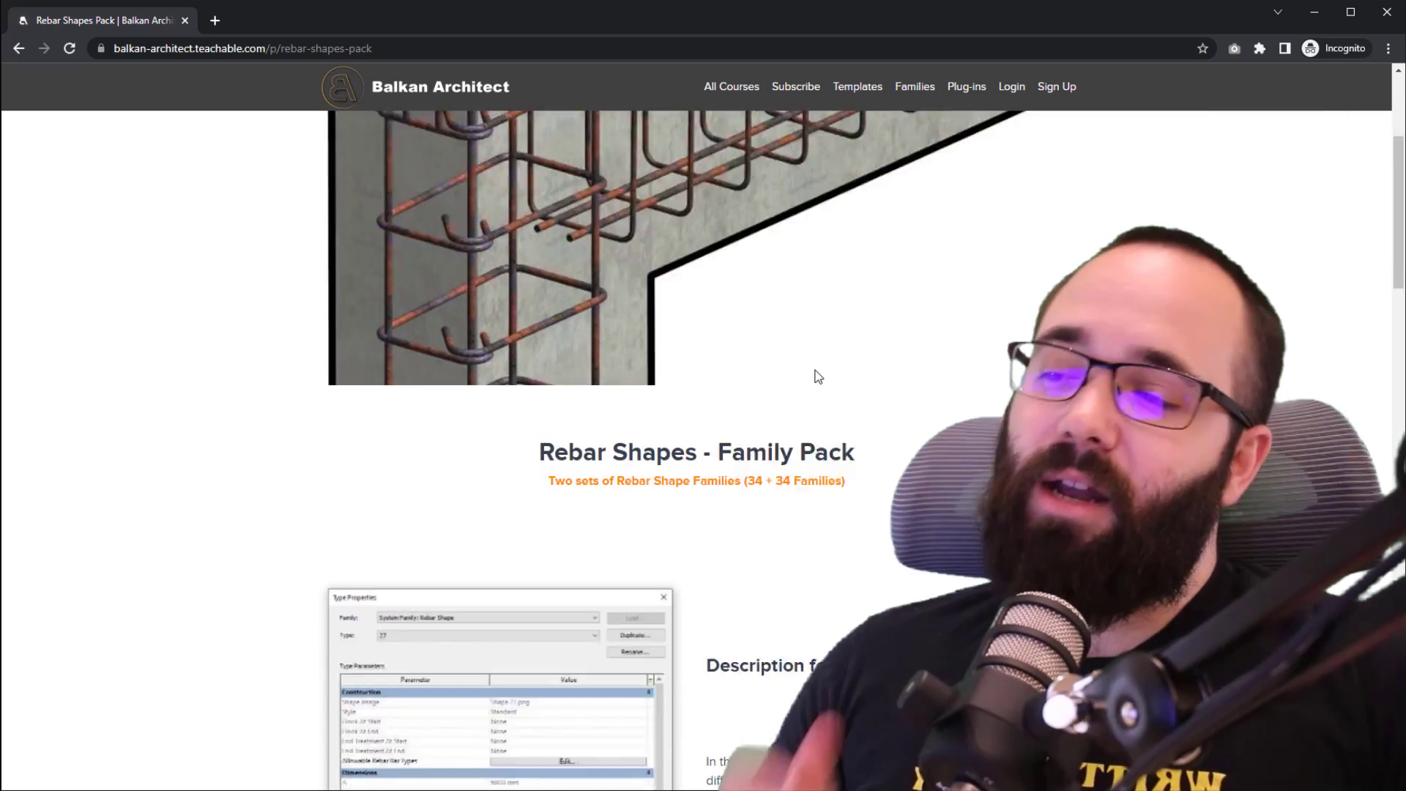
scroll(818, 377, "down", 4)
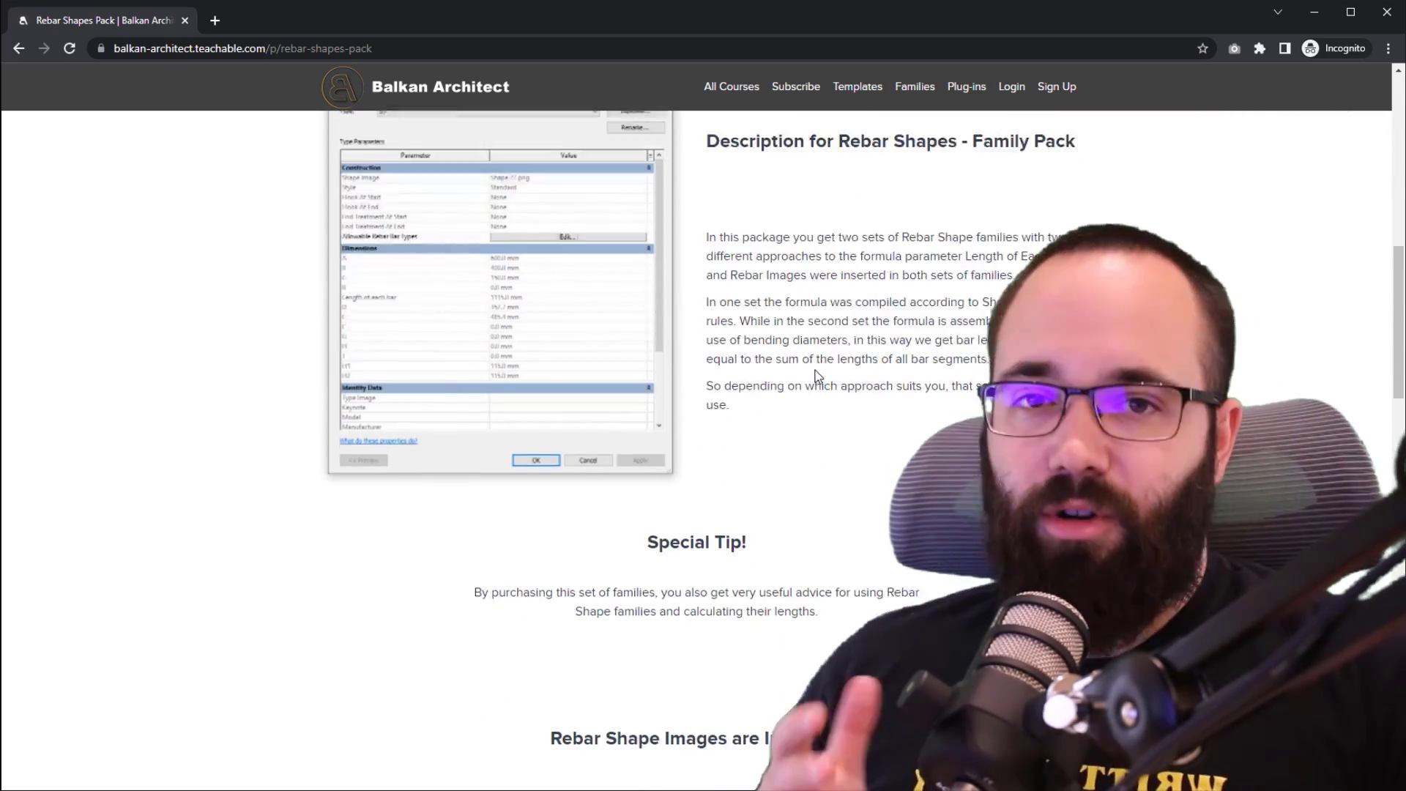
scroll(818, 376, "down", 5)
scroll(818, 376, "down", 6)
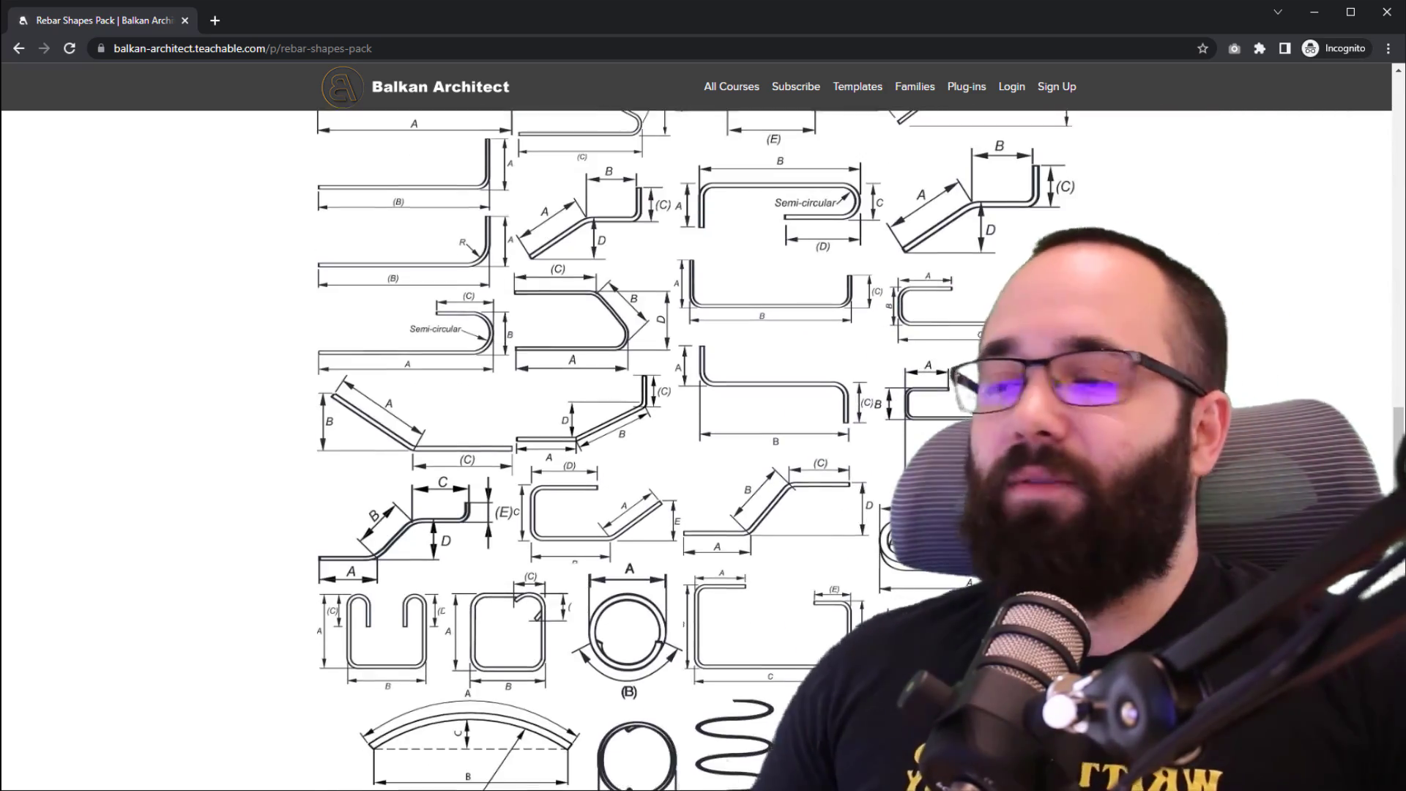
scroll(696, 440, "up", 4)
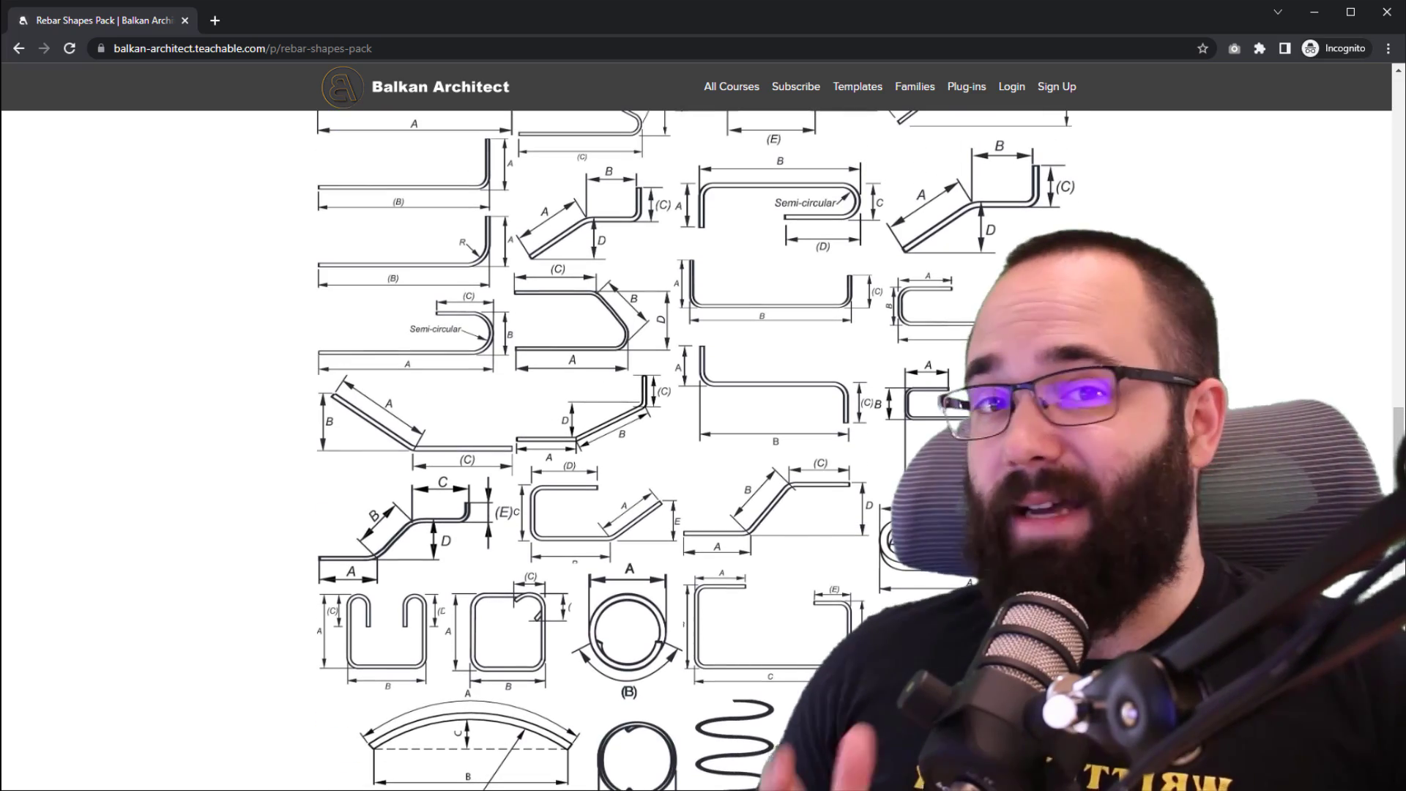
scroll(697, 440, "up", 15)
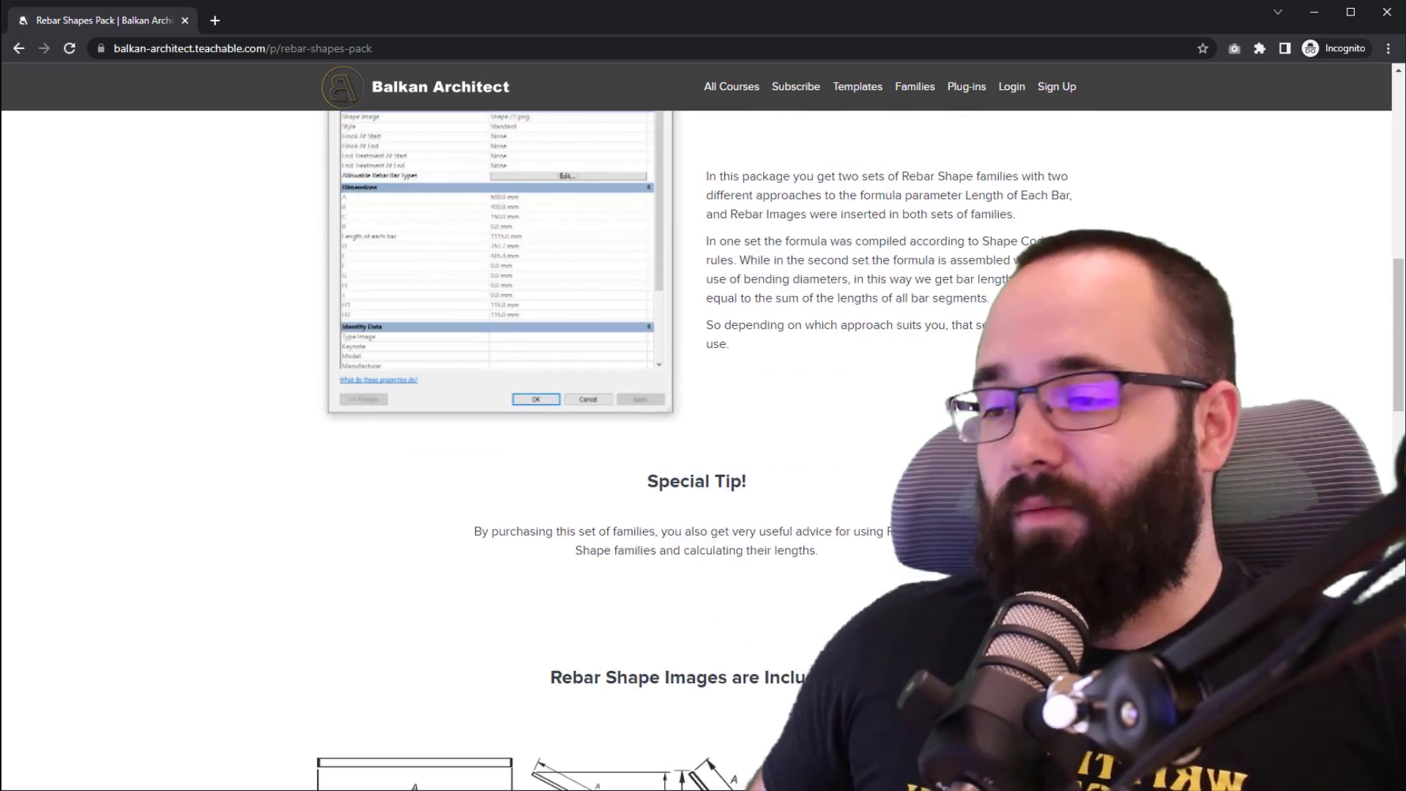
scroll(697, 440, "up", 5)
Open Concrete Structures in Revit Masterclass from All Courses' Specialized Revit Courses section
left_click(731, 86)
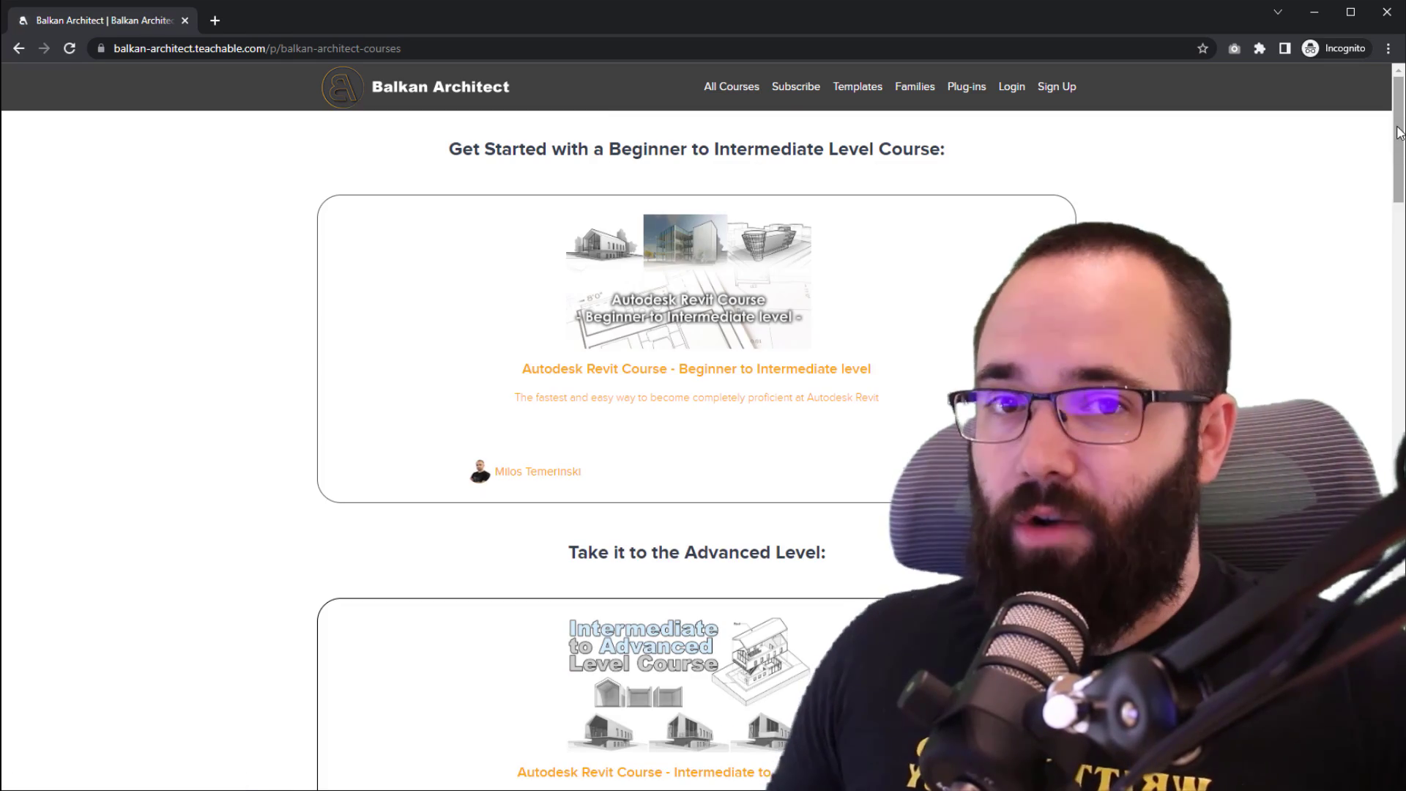
left_click_drag(1399, 138, 1398, 417)
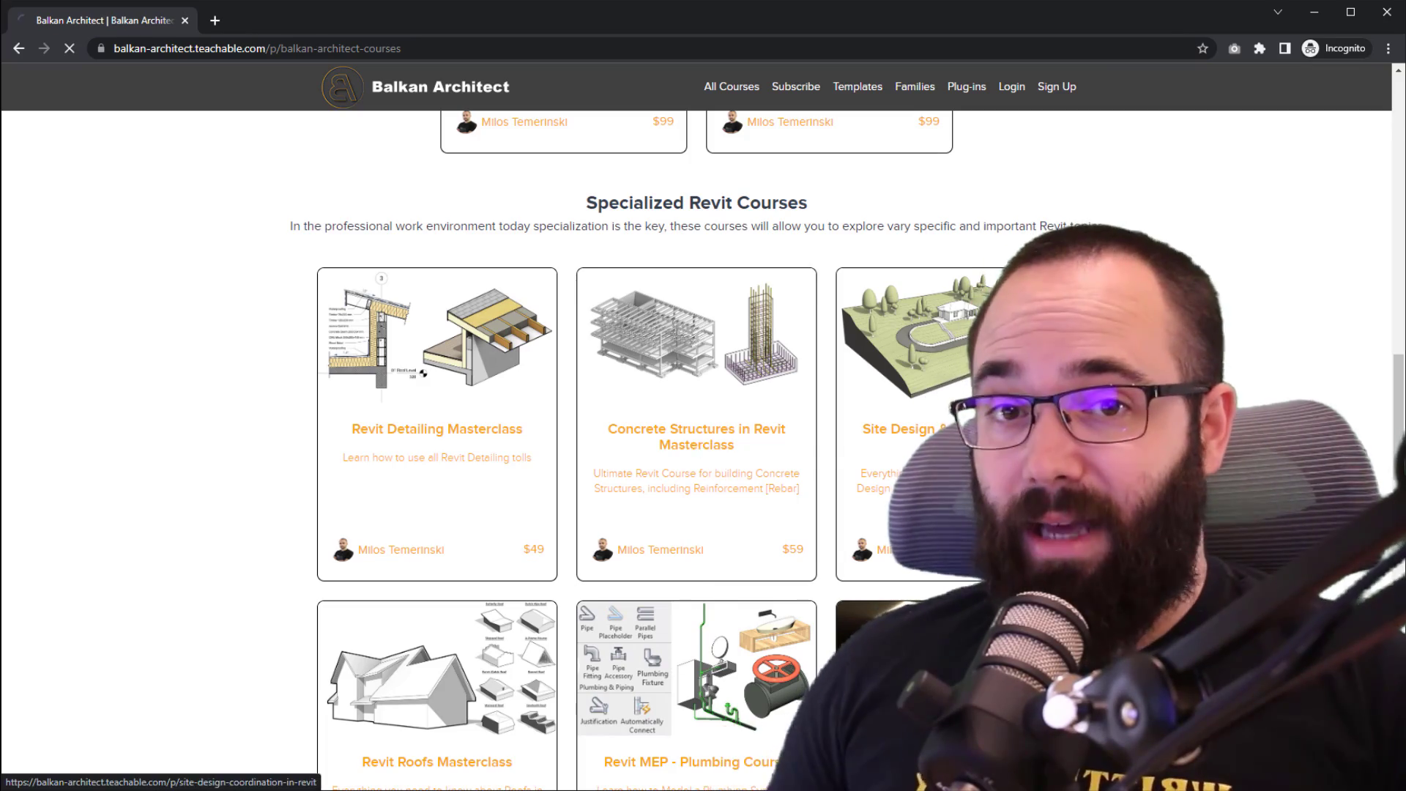
left_click(699, 438)
left_click_drag(1398, 125, 1399, 173)
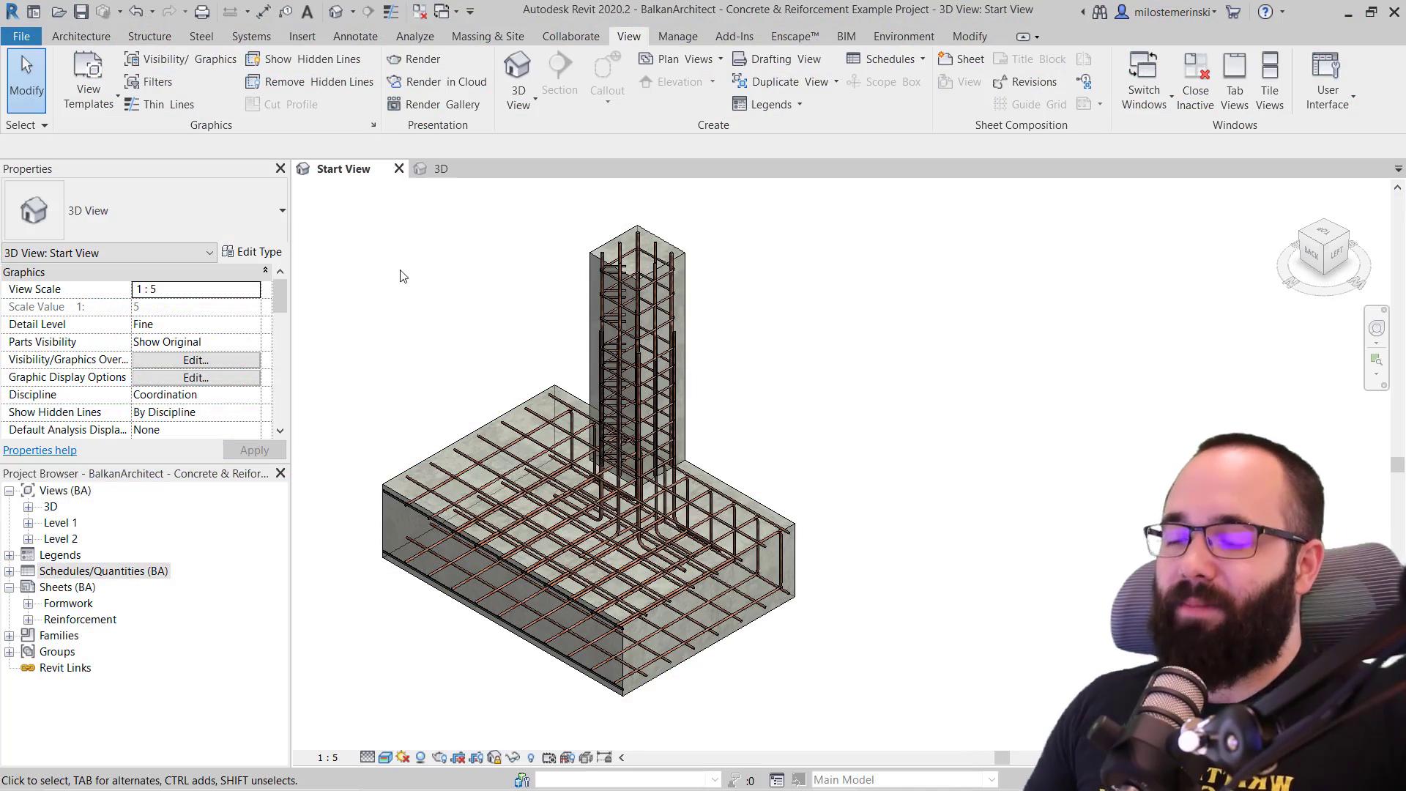
Switch from the rebar footing view to the 3D building view, then orbit and pan around it
middle_click_drag(381, 290, 380, 283)
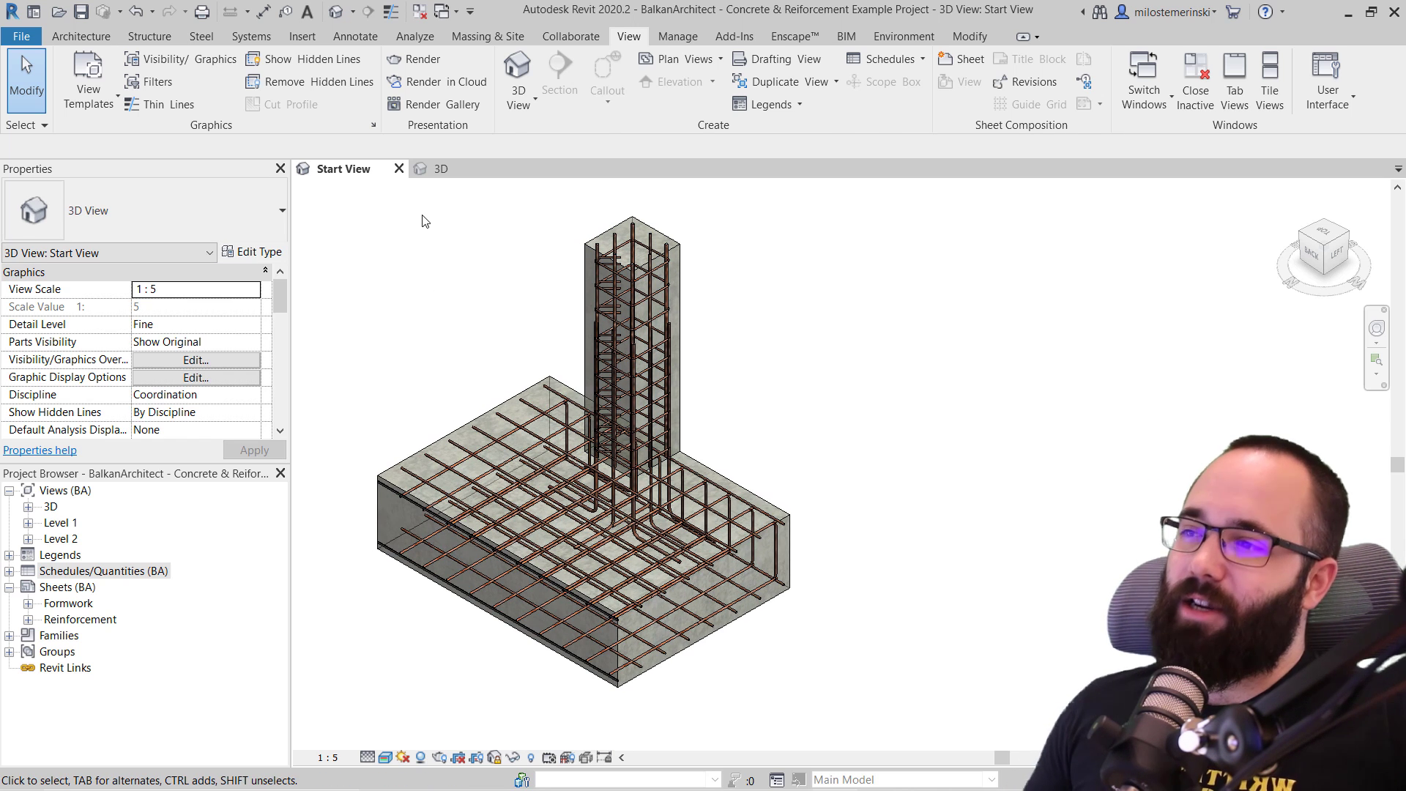
left_click(451, 166)
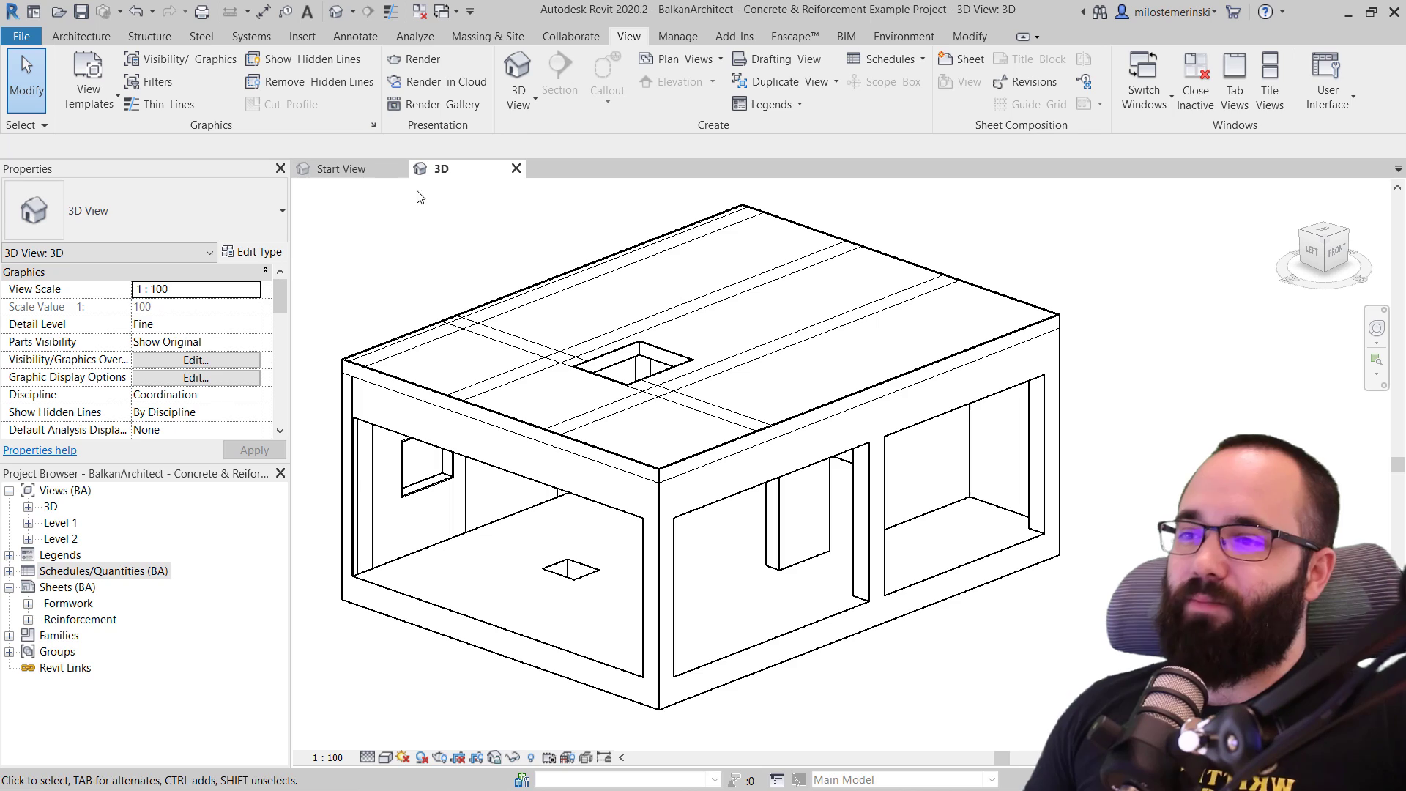
middle_click_drag(762, 439, 821, 531, "shift")
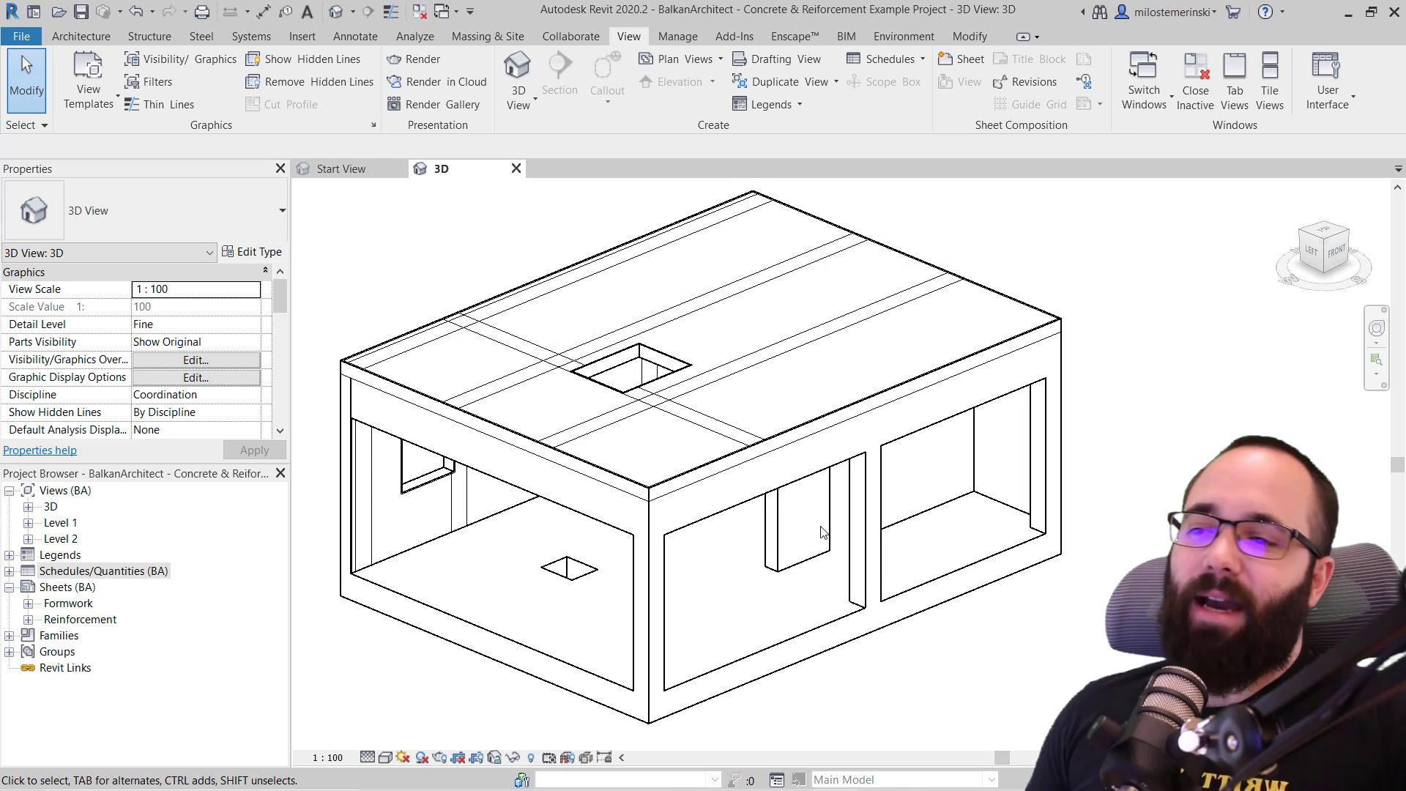
mouse_move(842, 670)
middle_mouse_down("shift")
mouse_move(849, 684)
mouse_move(935, 480)
mouse_move(827, 548)
mouse_move(848, 674)
middle_mouse_up("shift")
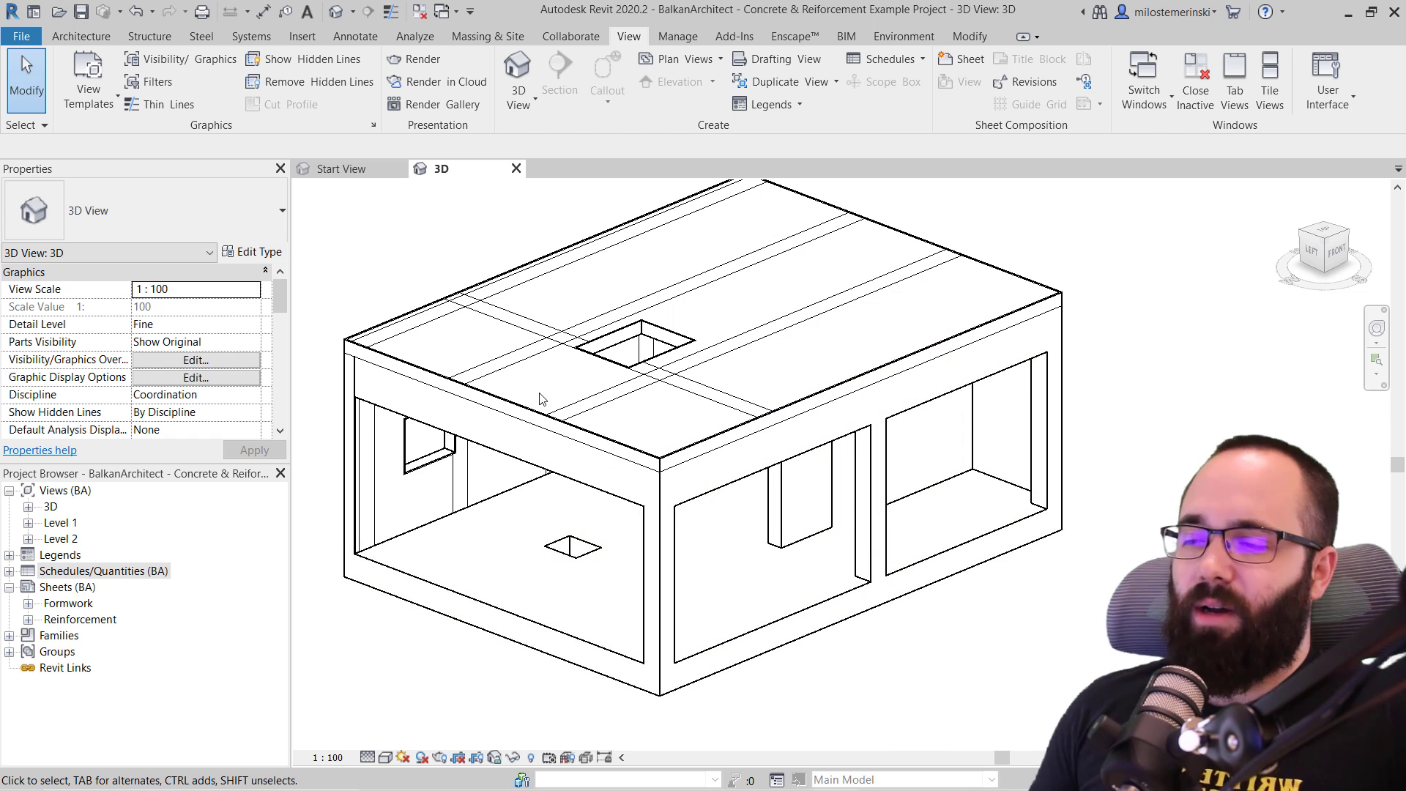
middle_click_drag(361, 289, 368, 316)
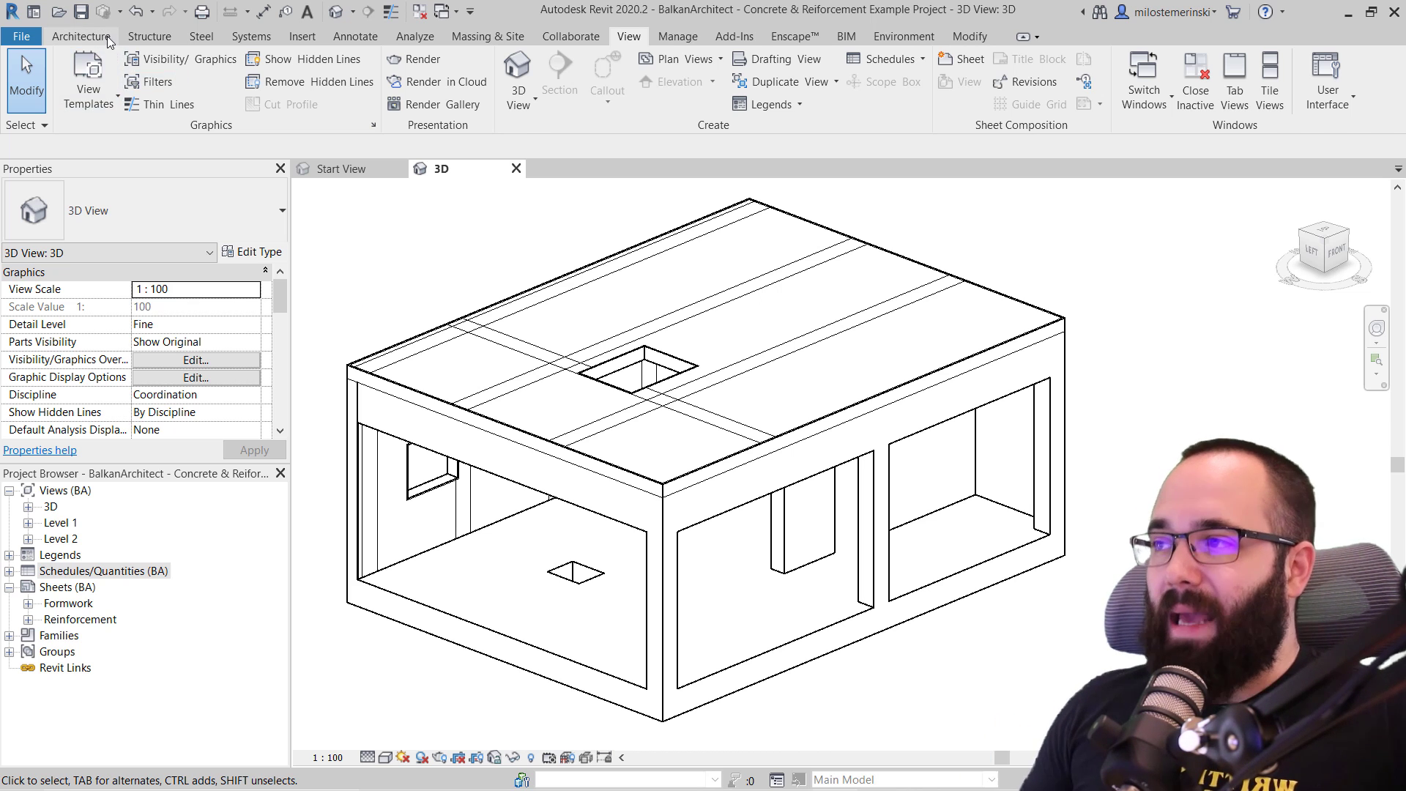
Check the Beam Type Selector for the BA-Beam-Concrete 30x60 type, then cancel beam placement
left_click(80, 36)
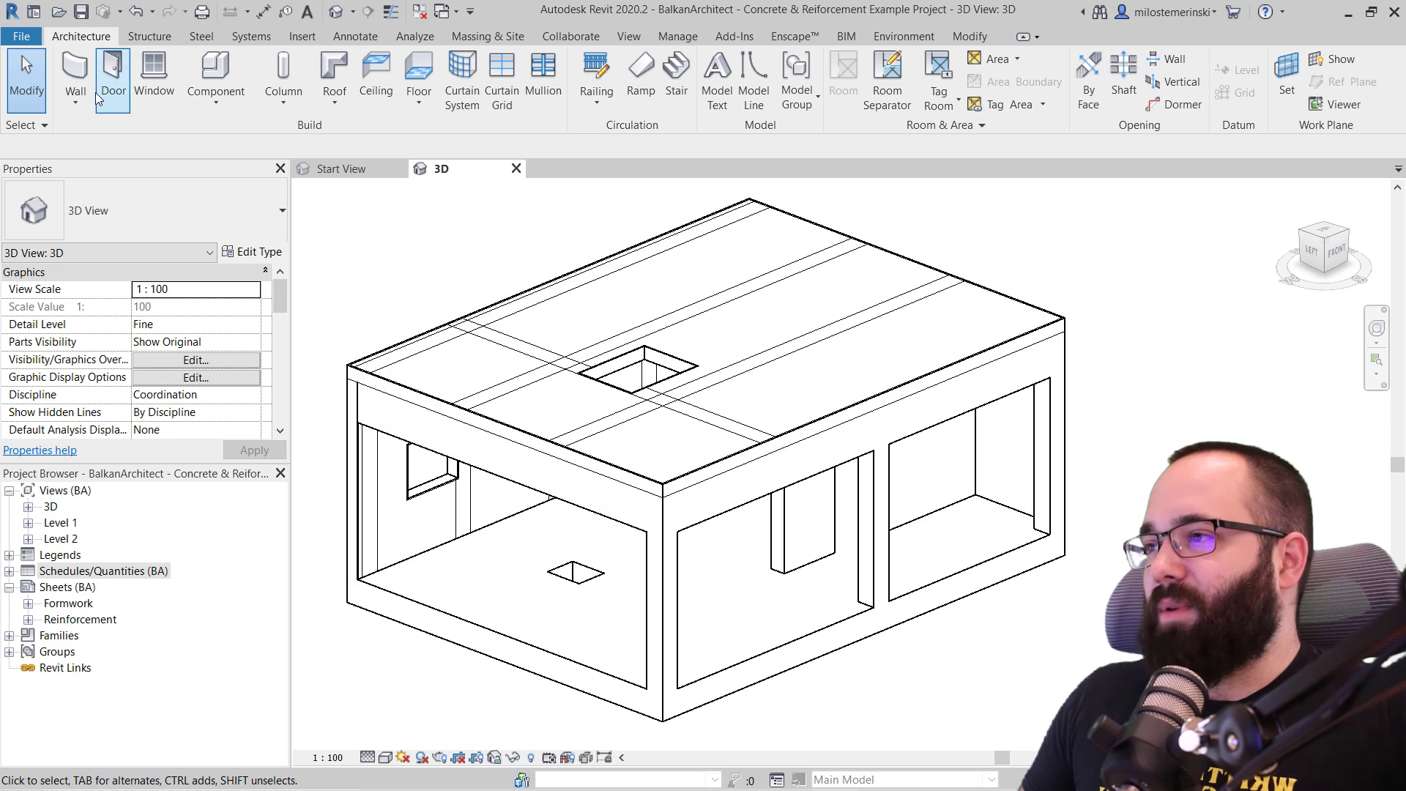
left_click(149, 37)
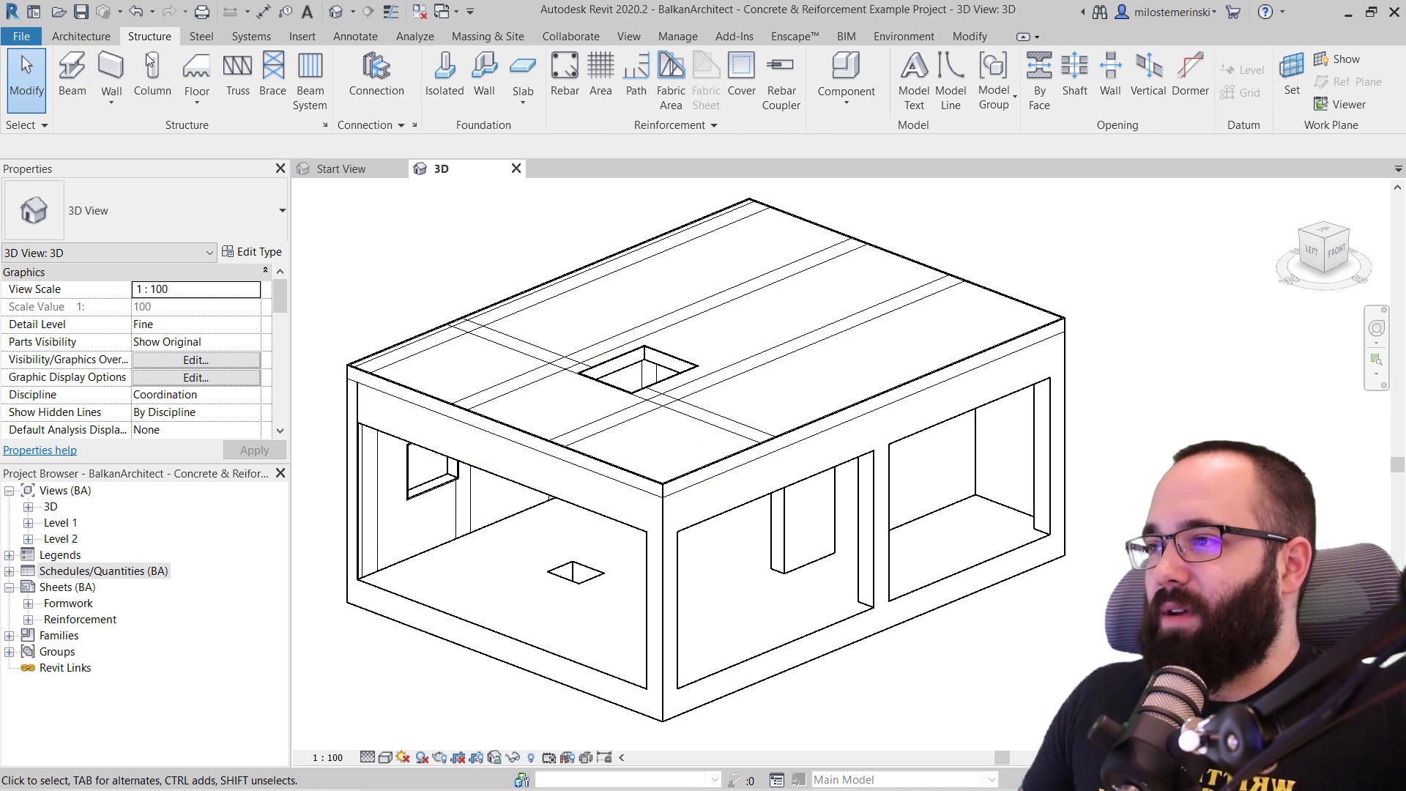
left_click(70, 92)
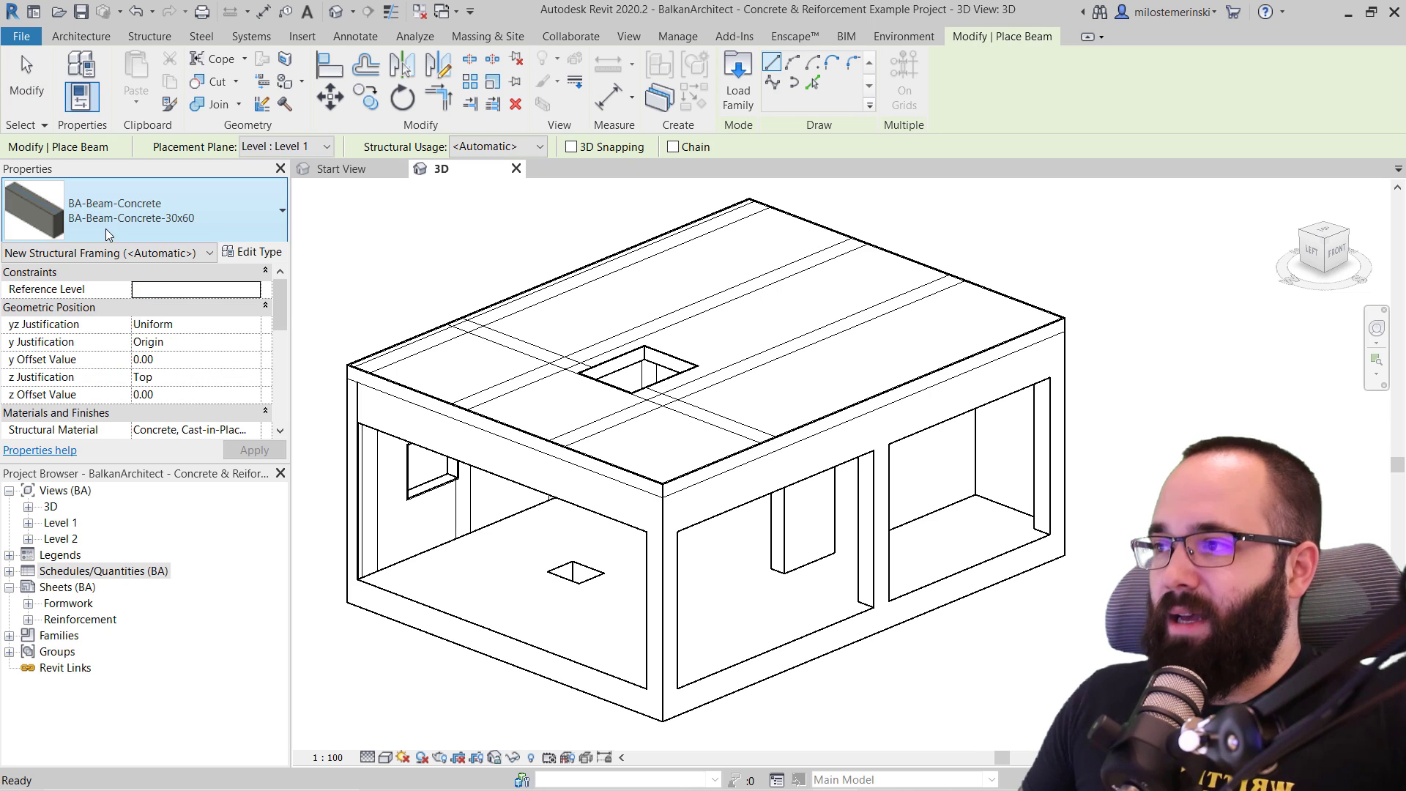
left_click(128, 219)
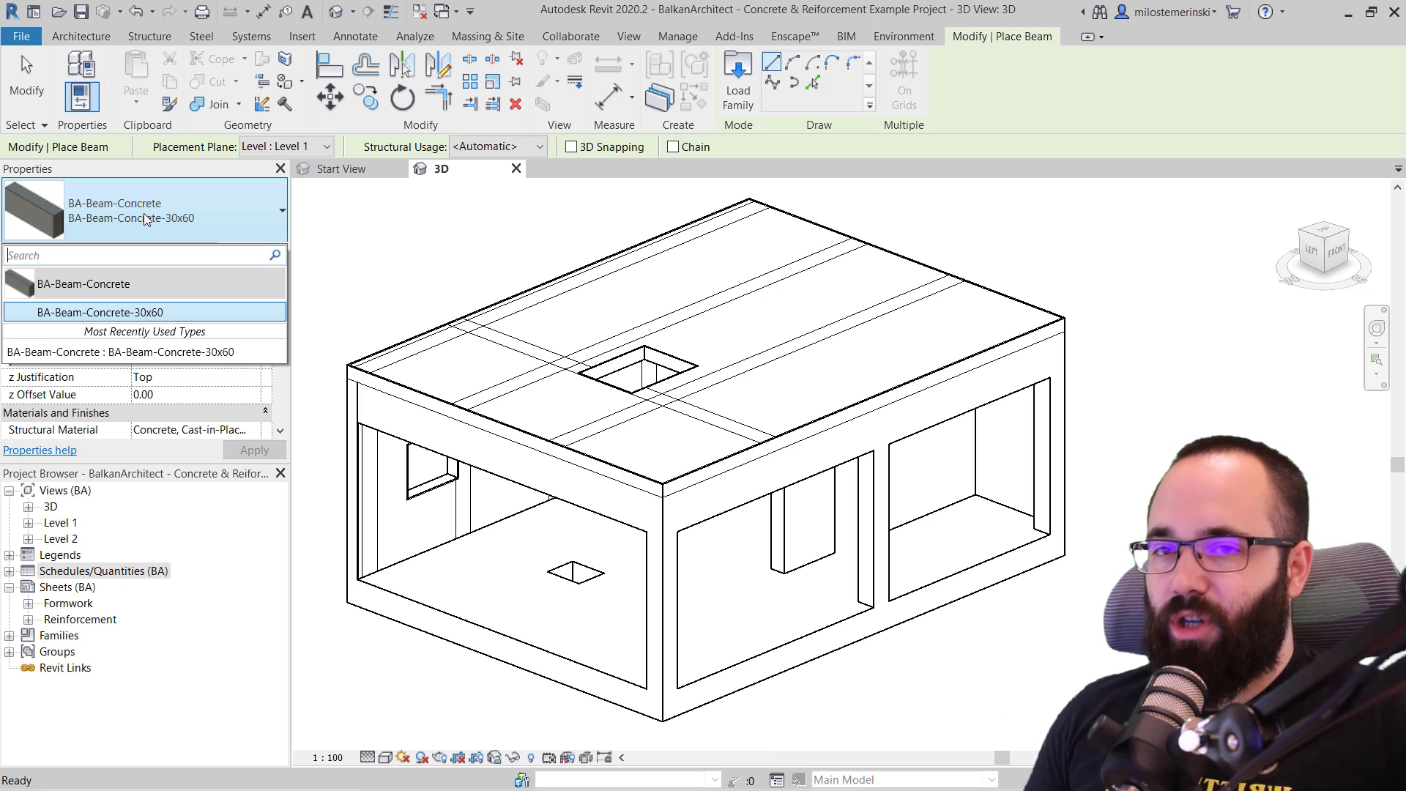
left_click(147, 220)
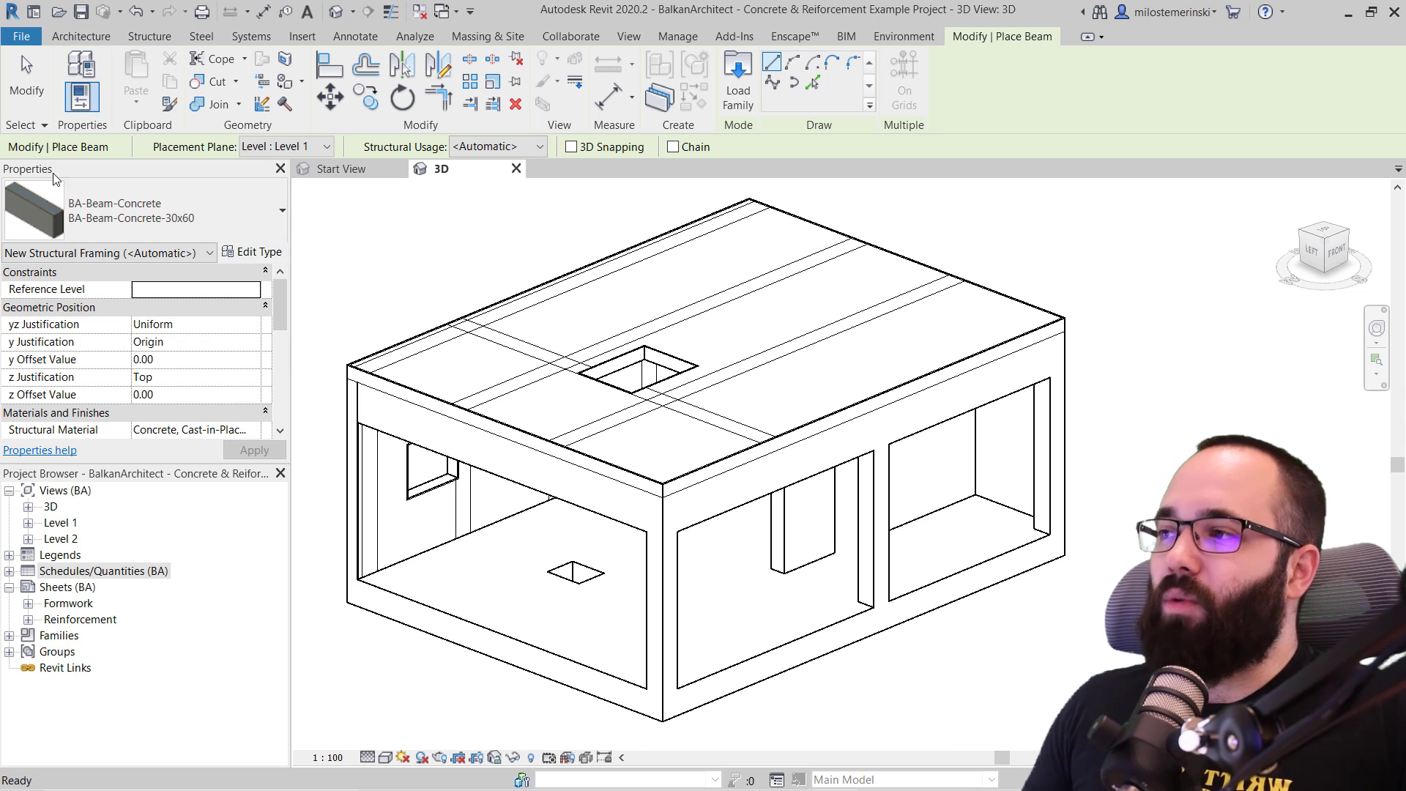
key("Escape")
key("Escape")
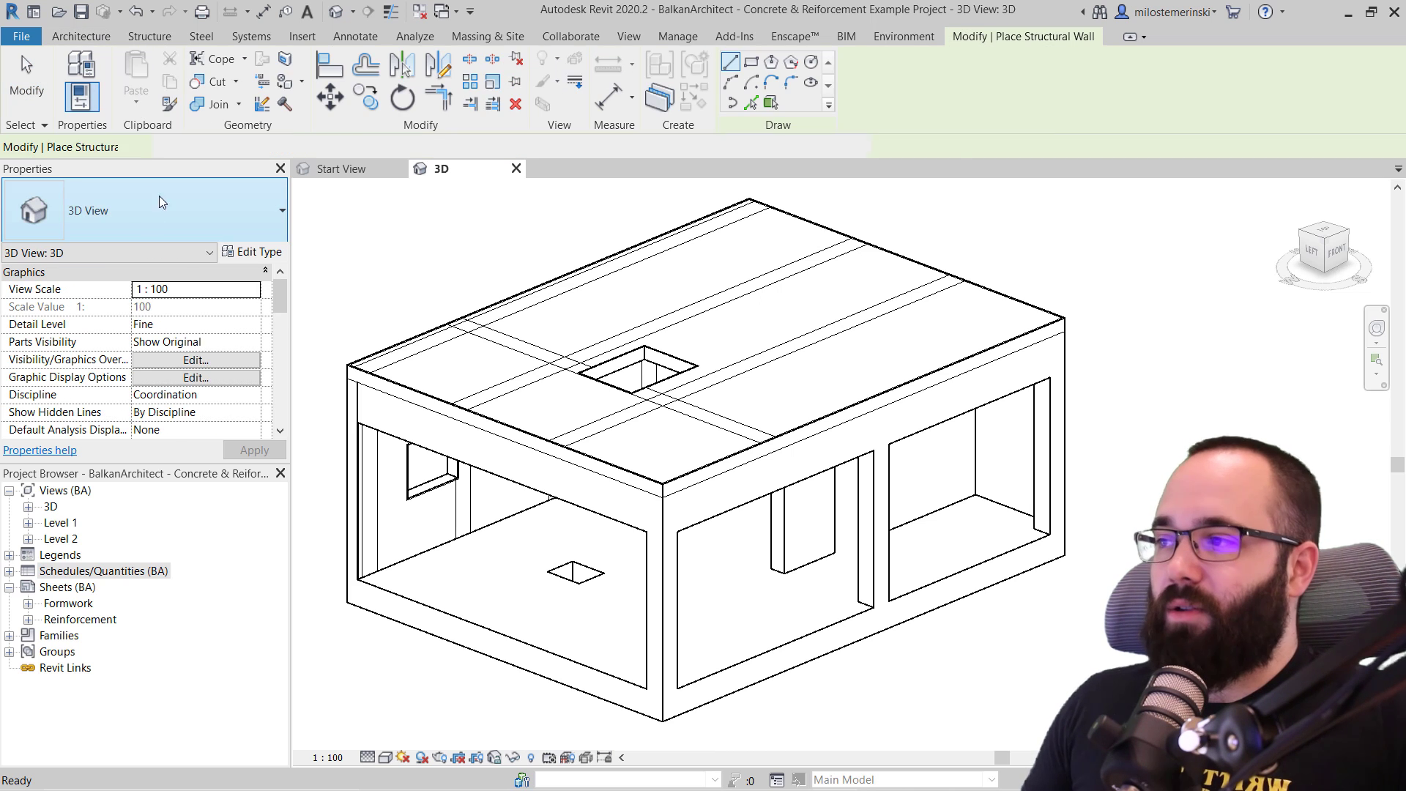
key("Escape")
key("Escape")
View the BA-Column-Concrete types under Structural Column, then cancel without placing a column
left_click(152, 73)
left_click(174, 220)
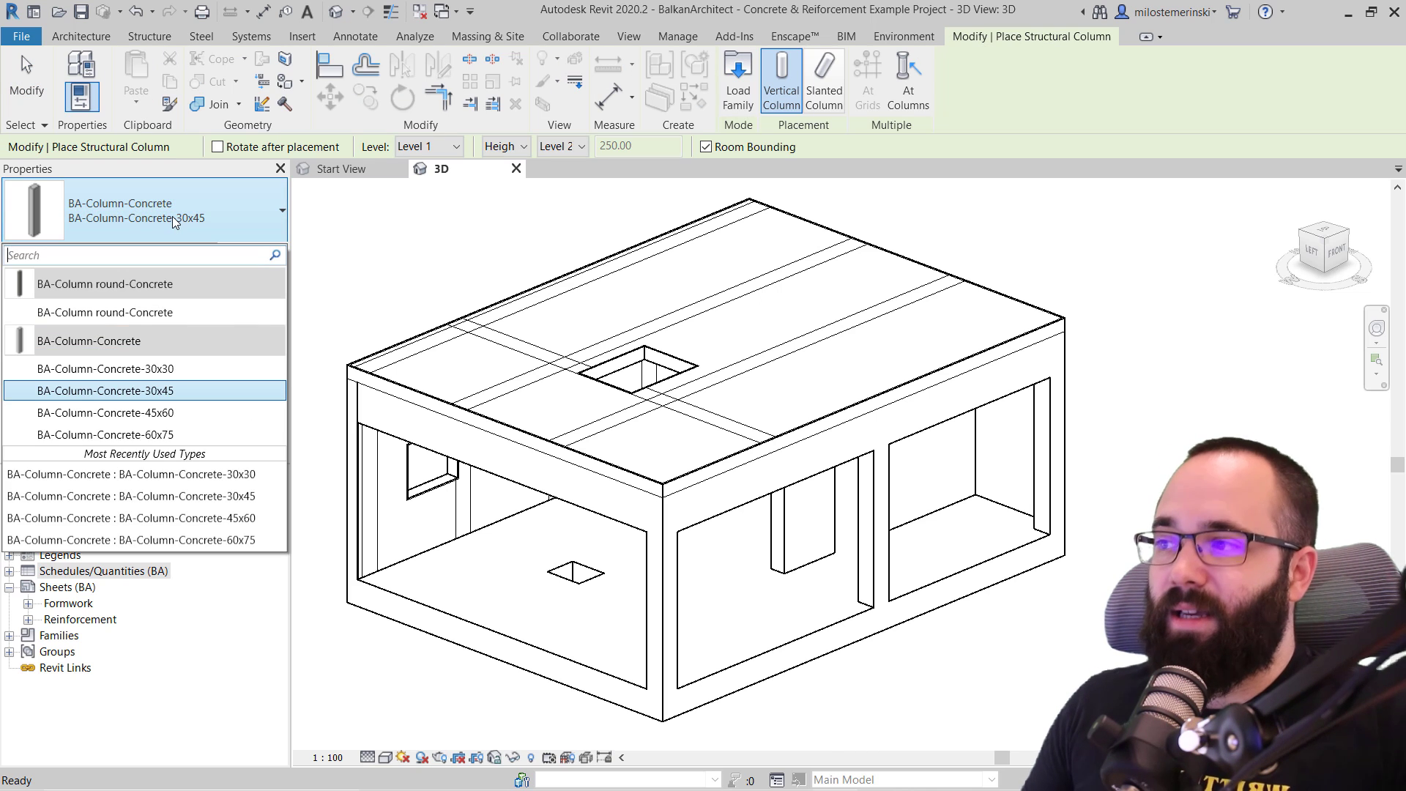
key("Escape")
key("Escape")
key("Escape")
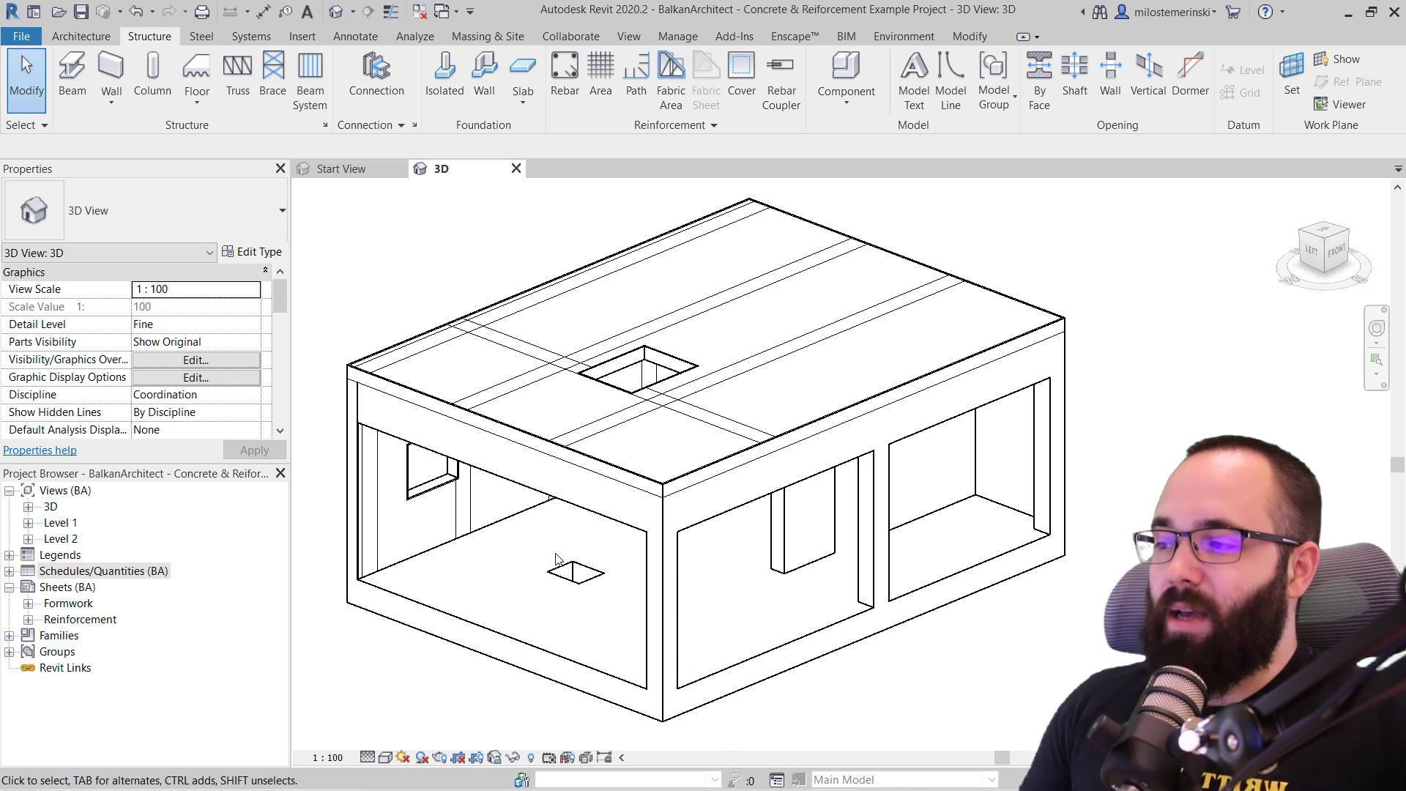
Enlarge the Project Browser and expand Families > Structural Rebar
left_click_drag(96, 467, 96, 443)
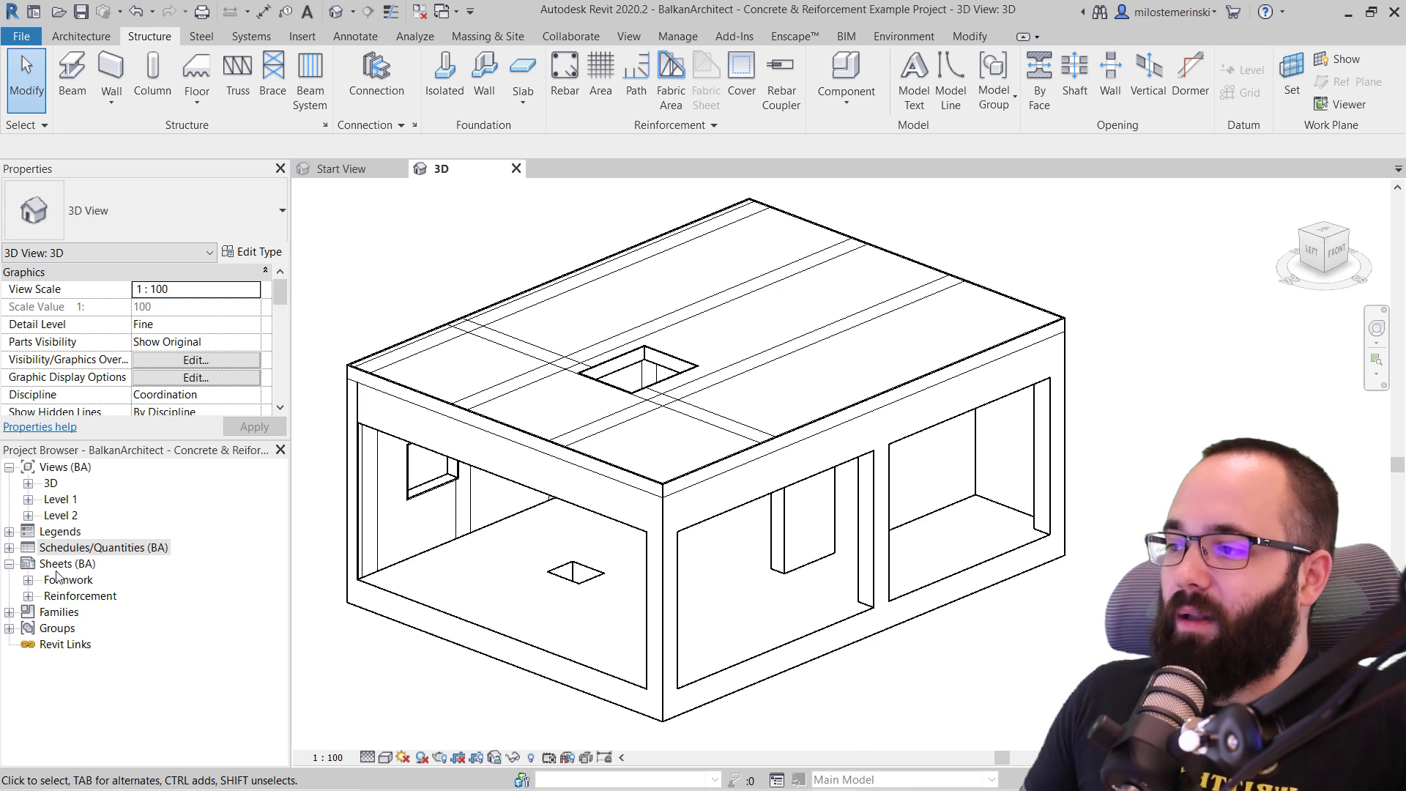
left_click(10, 613)
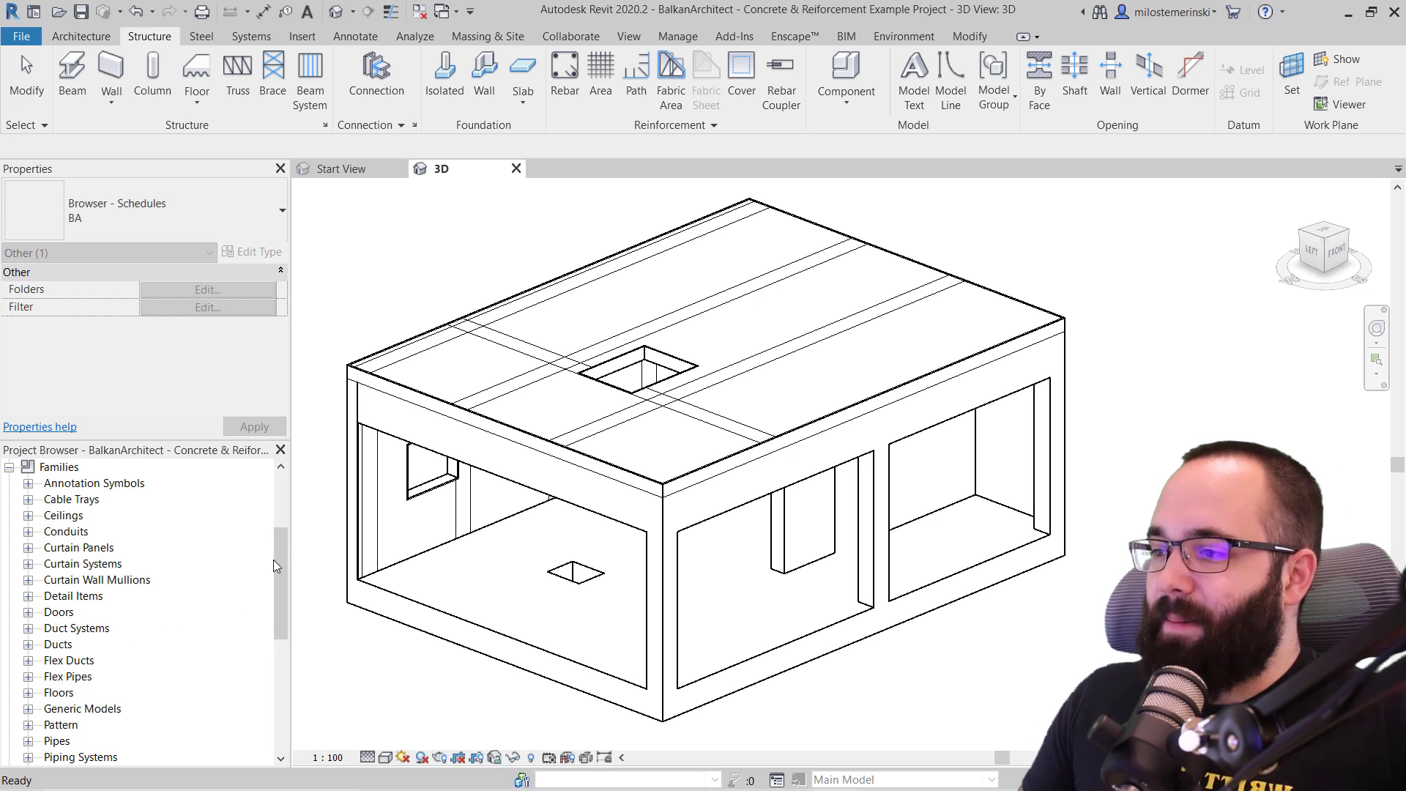
left_click_drag(285, 556, 284, 671)
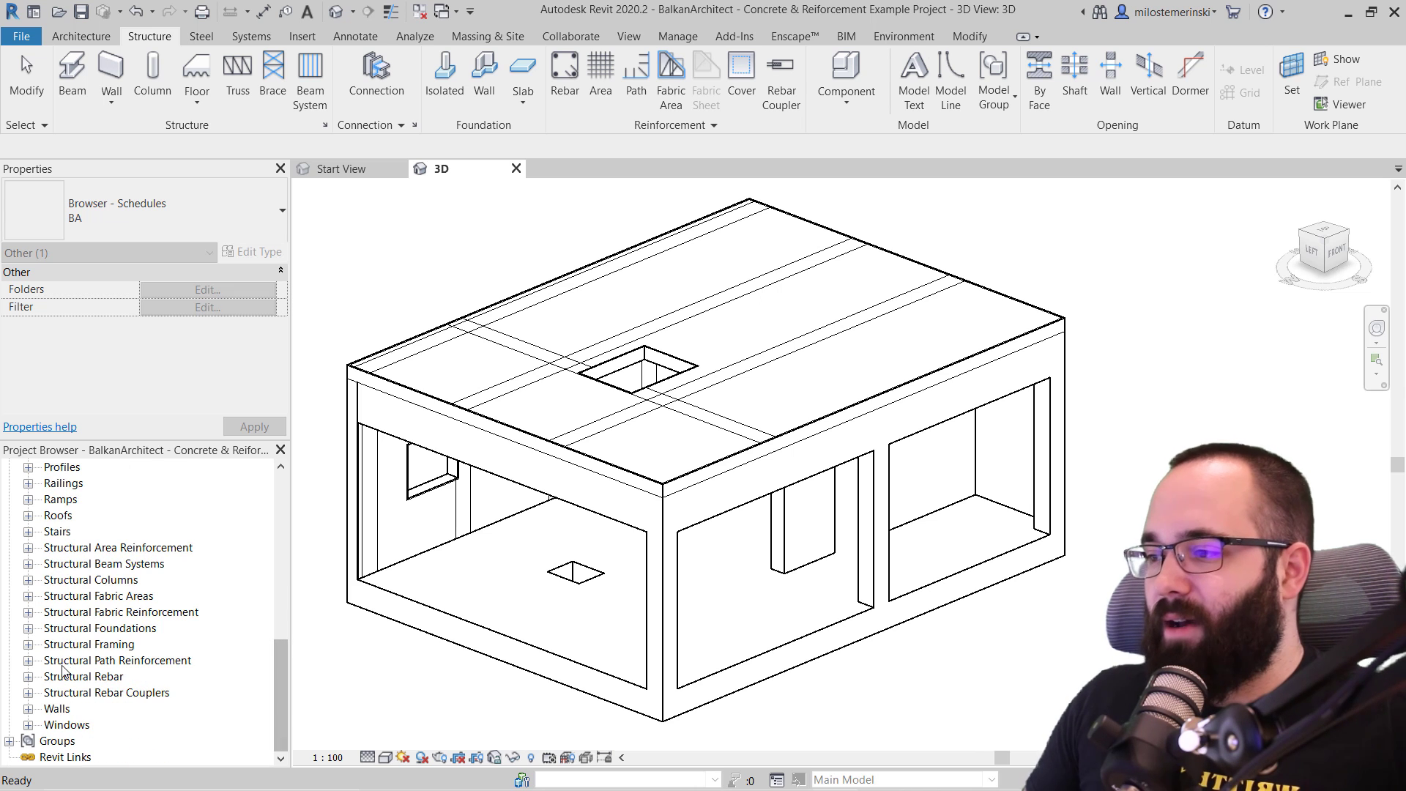
left_click(28, 676)
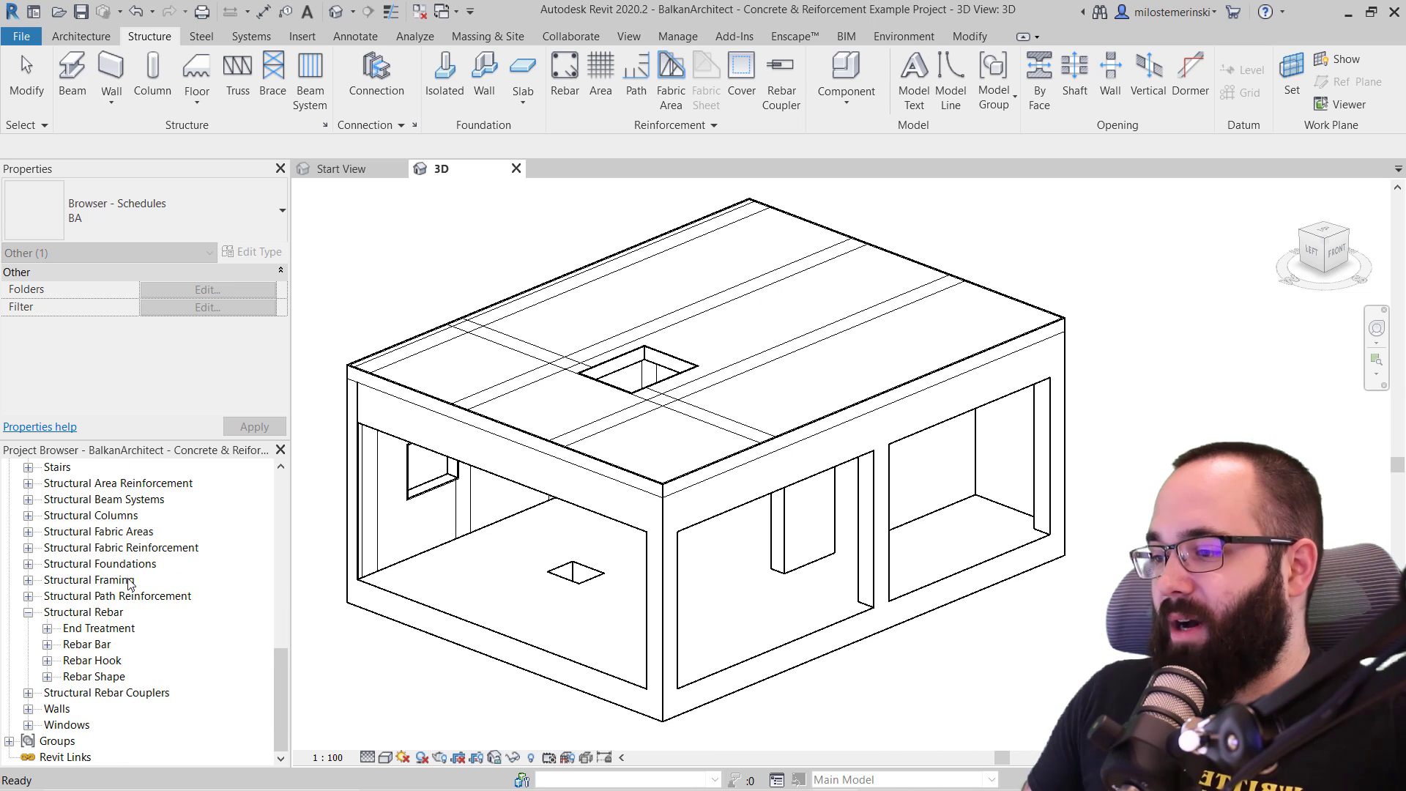
Expand Rebar Bar, Rebar Hook and Rebar Shape, then select rebar shape 01
left_click(47, 645)
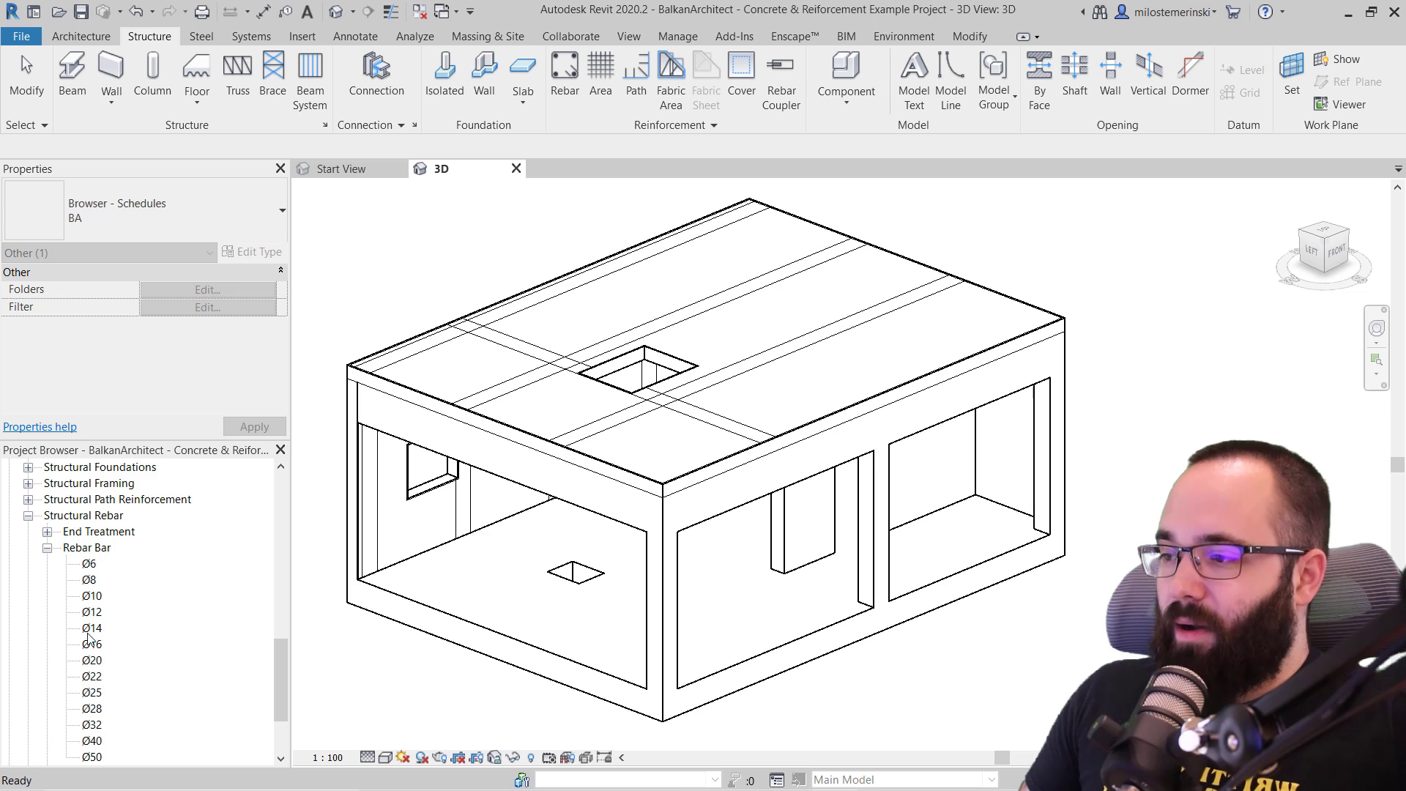
scroll(89, 623, "down", 3)
left_click(46, 661)
scroll(47, 663, "down", 3)
left_click(47, 677)
scroll(140, 622, "down", 5)
scroll(102, 564, "up", 2)
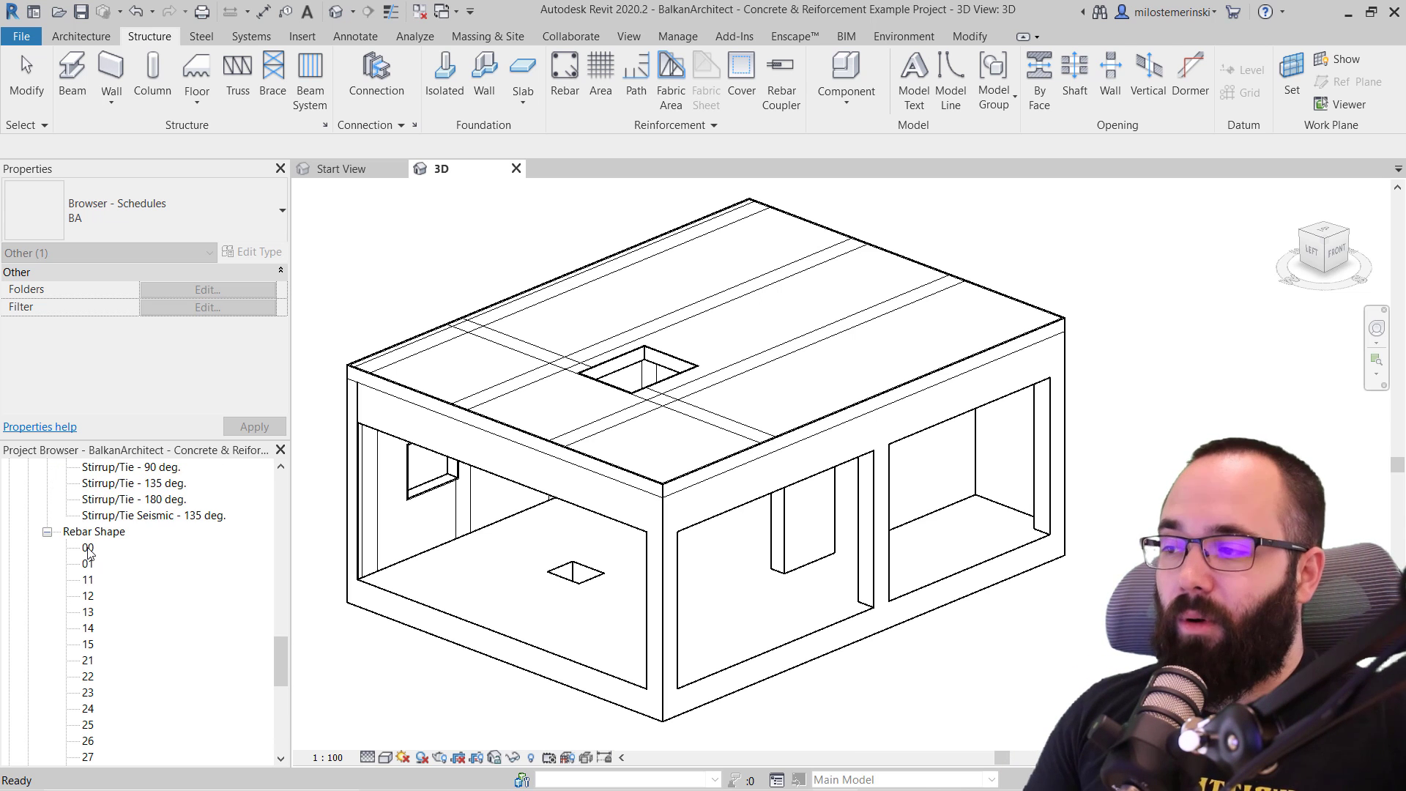
left_click(88, 564)
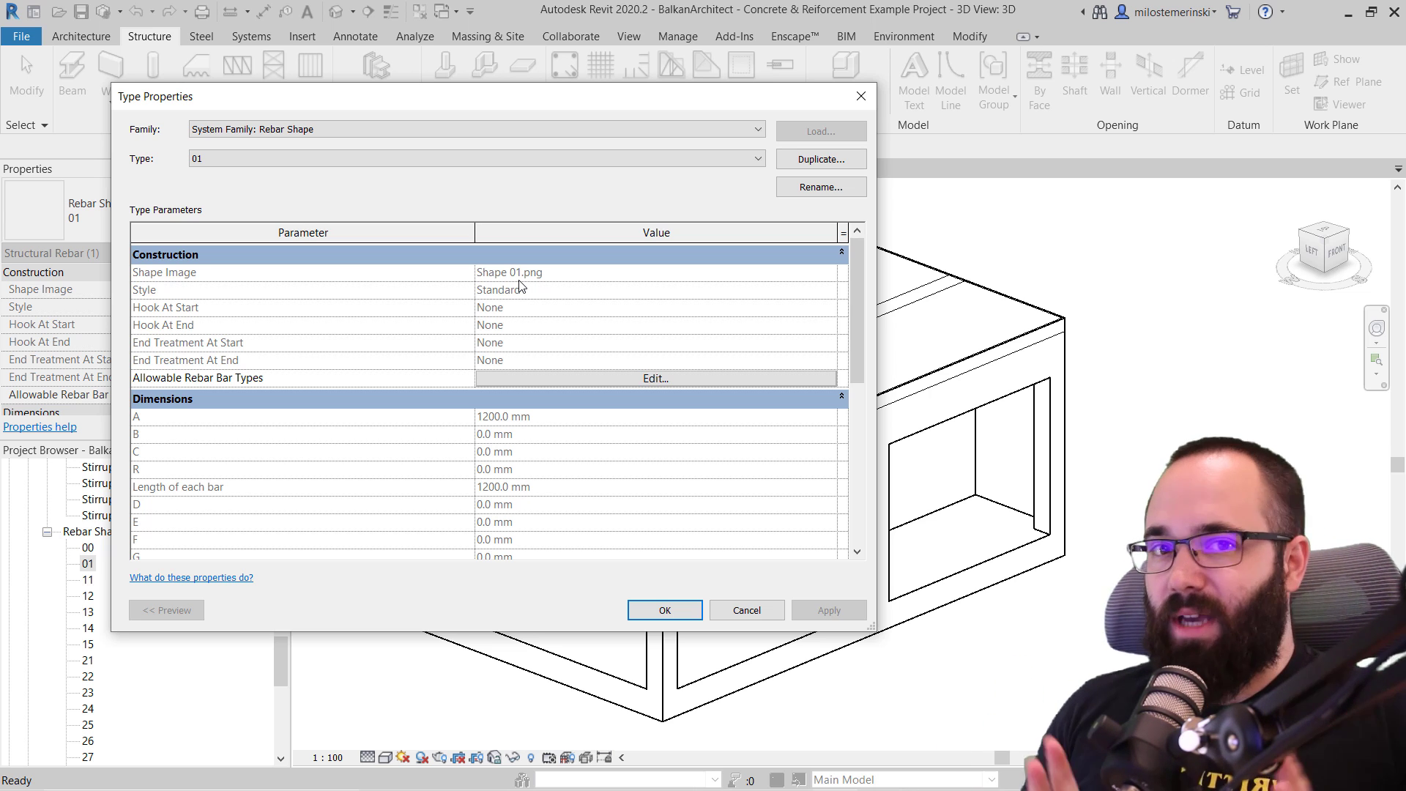
Close shape 01's Type Properties and collapse Rebar Shape, Hook, Bar and Structural Rebar
left_click(862, 96)
left_click(47, 532)
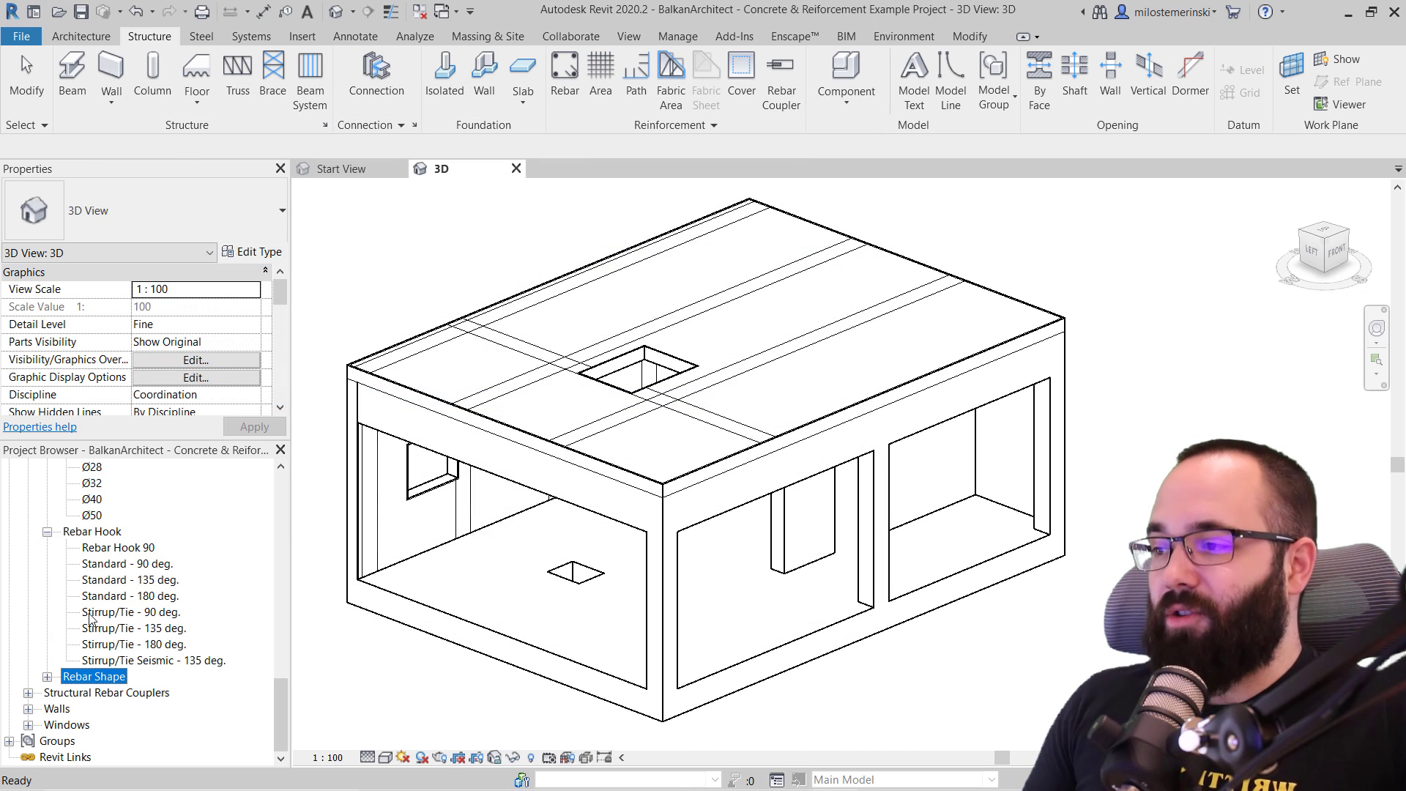
left_click(47, 532)
scroll(41, 541, "up", 1)
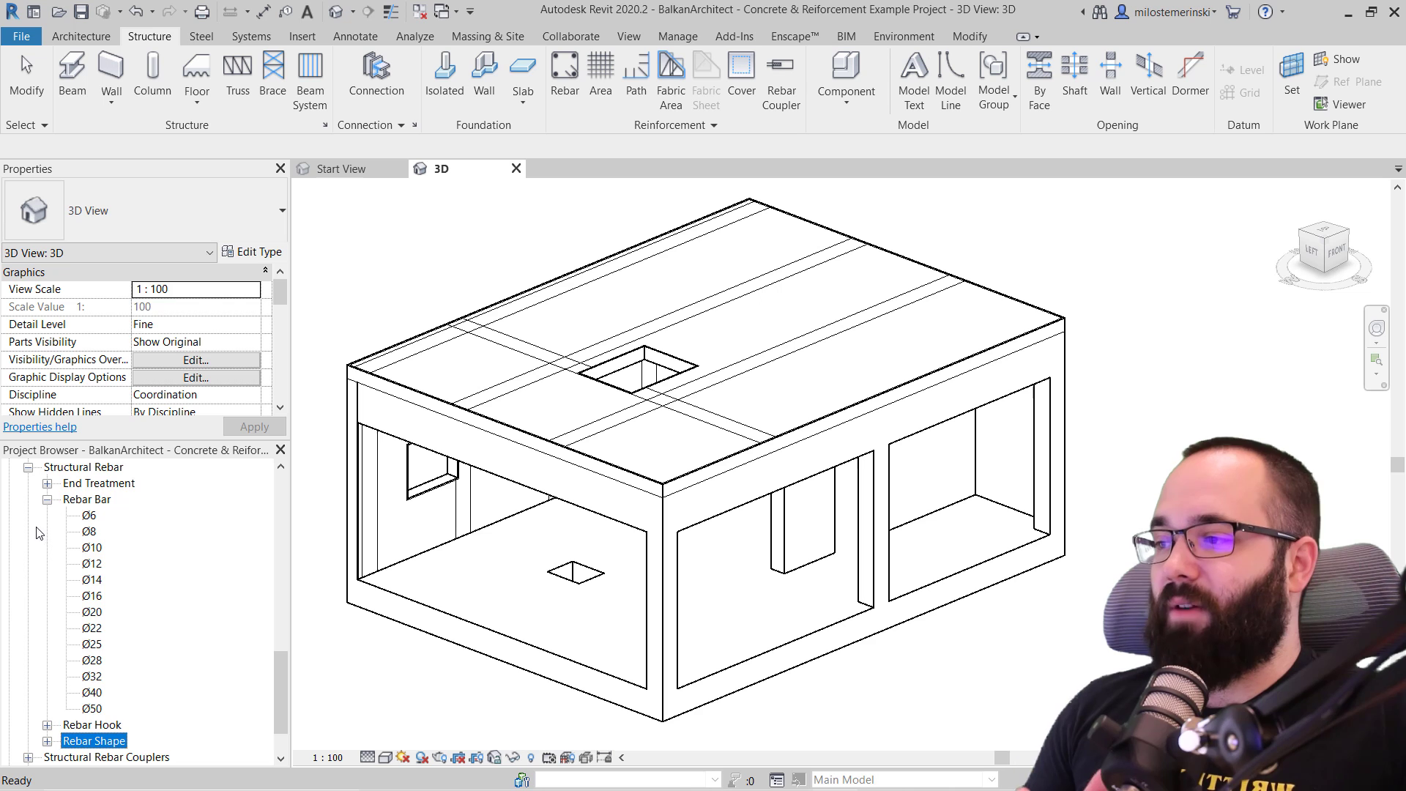
left_click(47, 498)
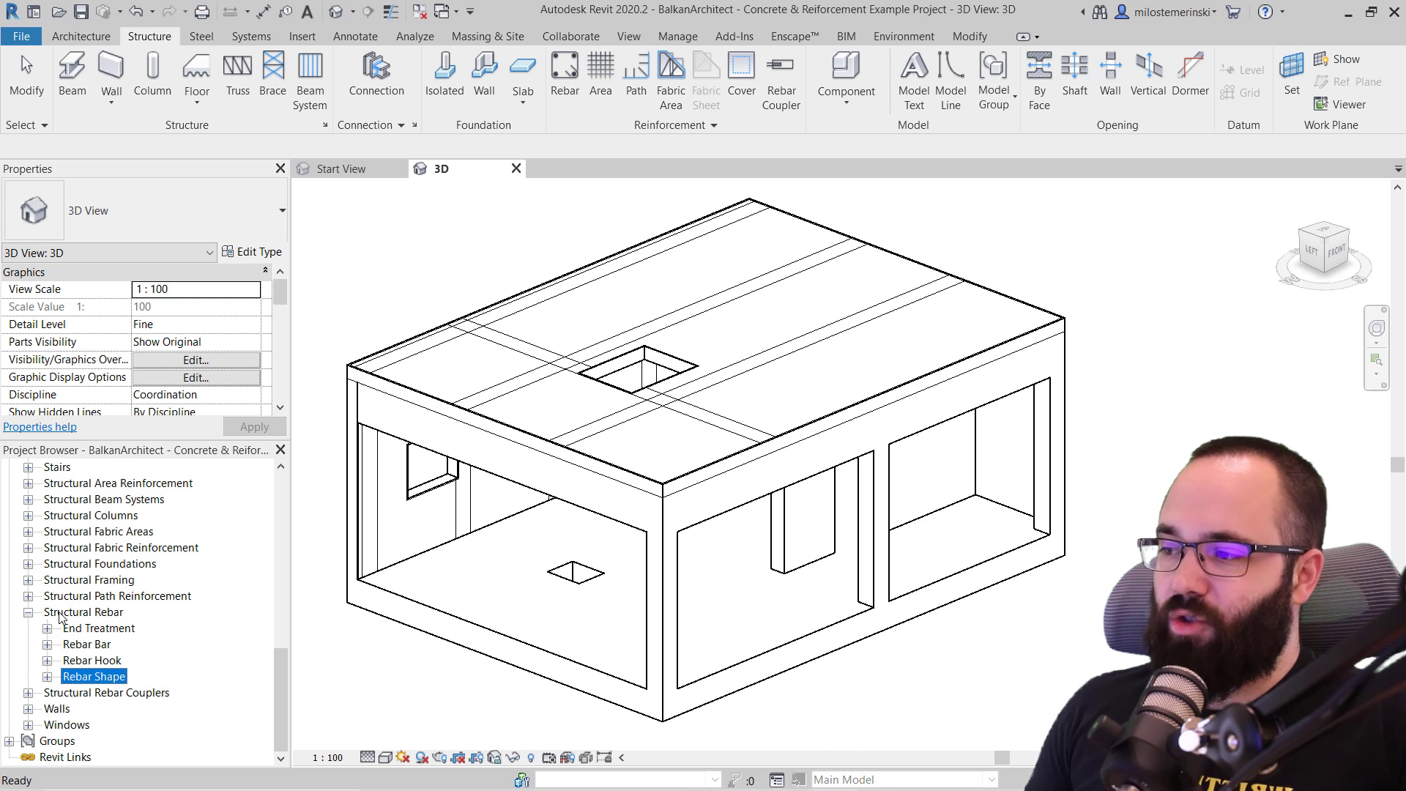
left_click(28, 612)
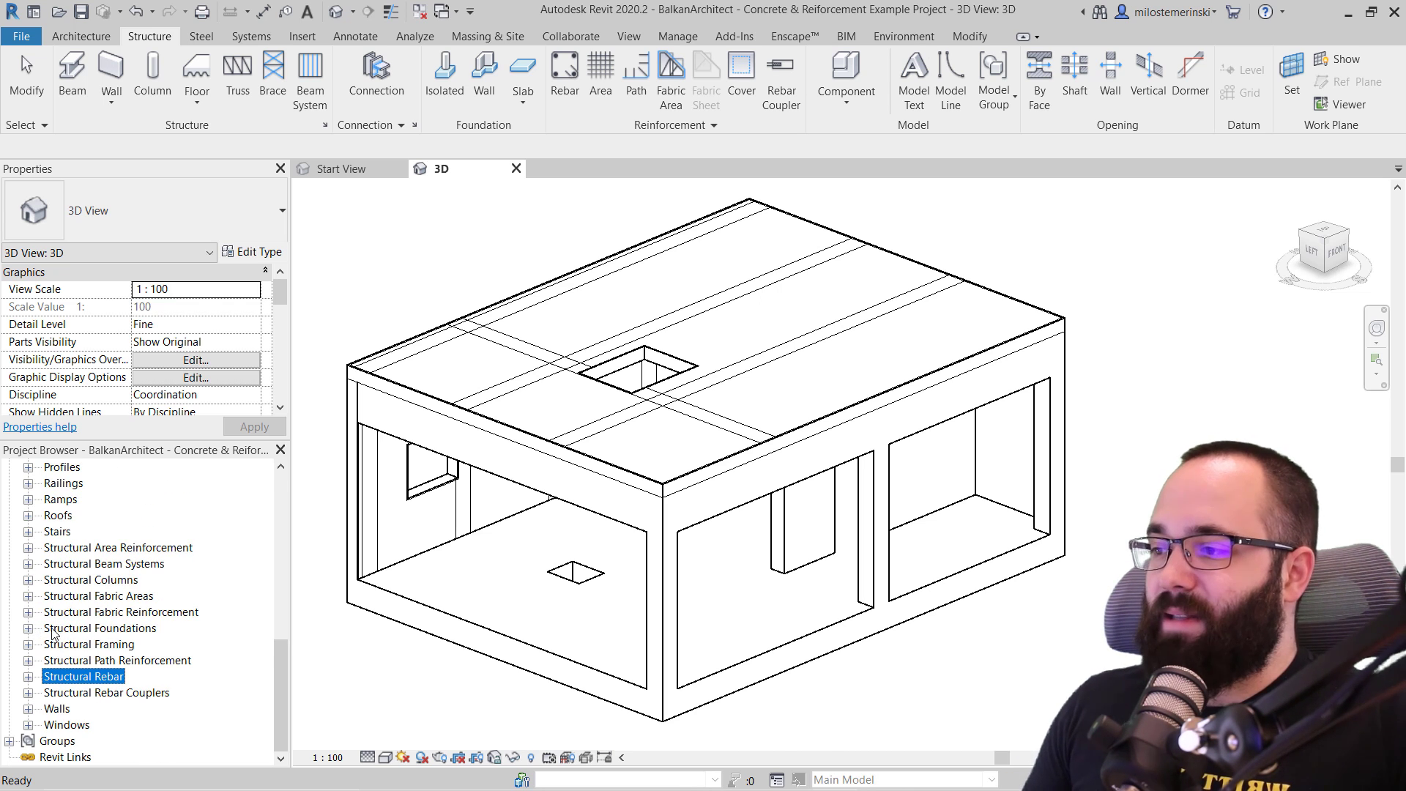
Expand and collapse Structural Fabric Areas, Fabric Reinforcement and Area Reinforcement groups
left_click(28, 596)
left_click(28, 596)
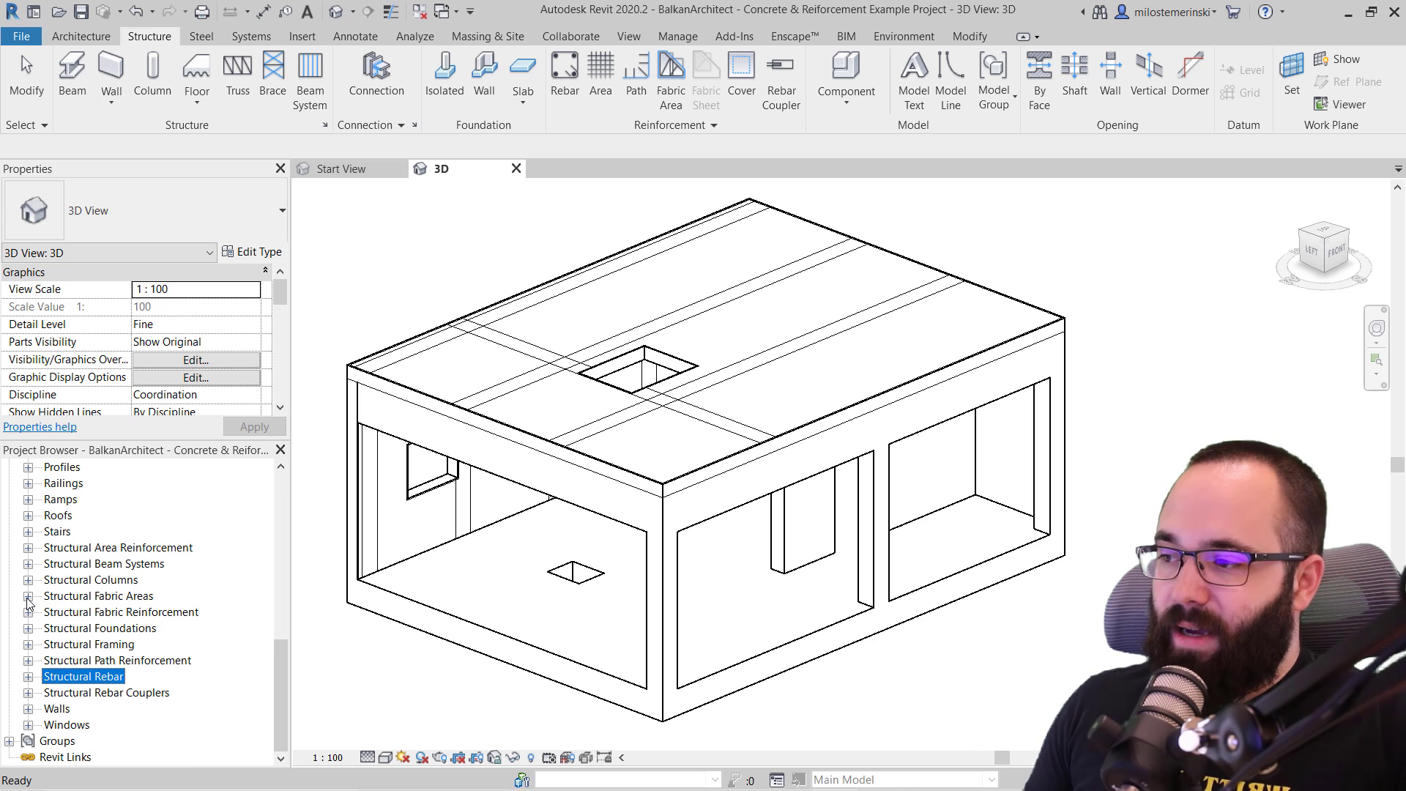
left_click(28, 612)
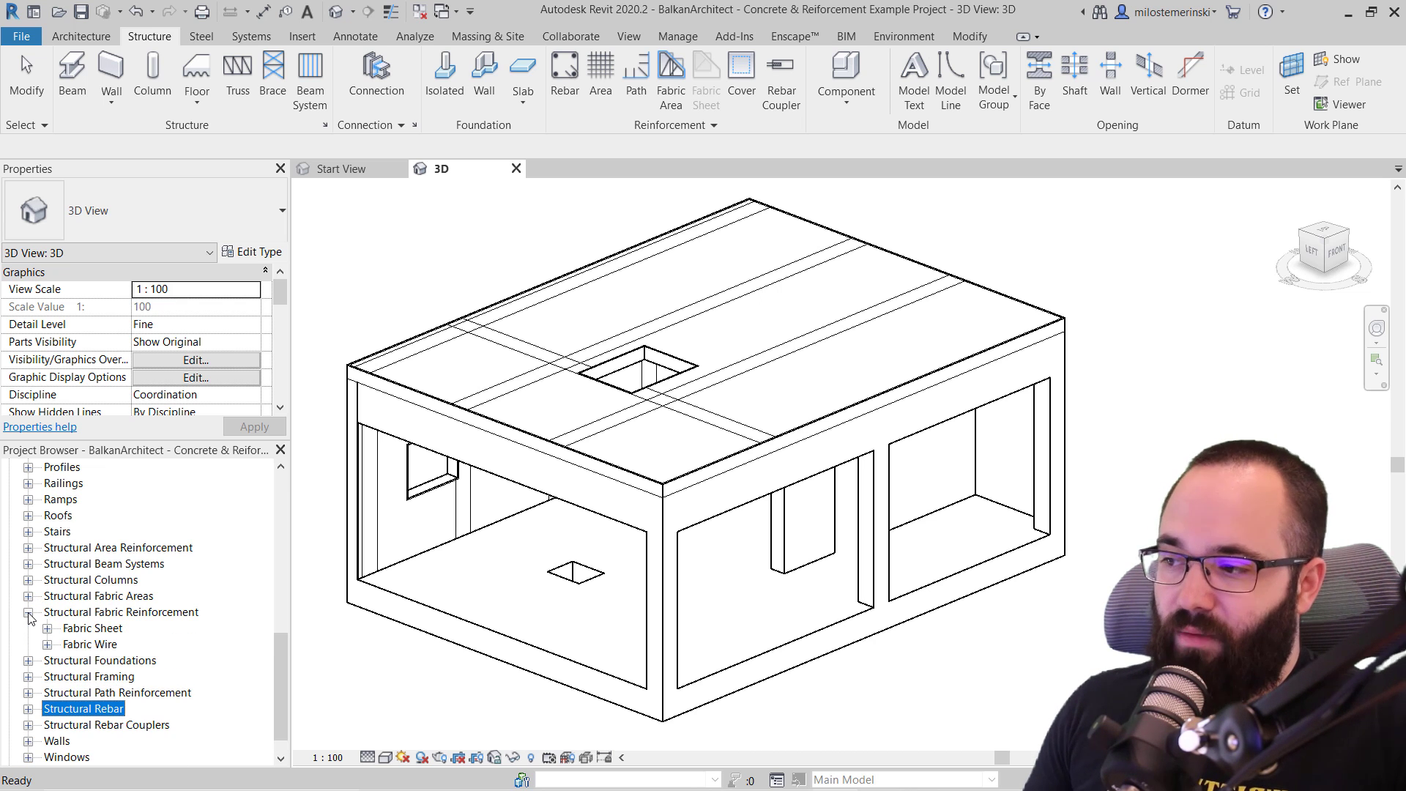
left_click(28, 612)
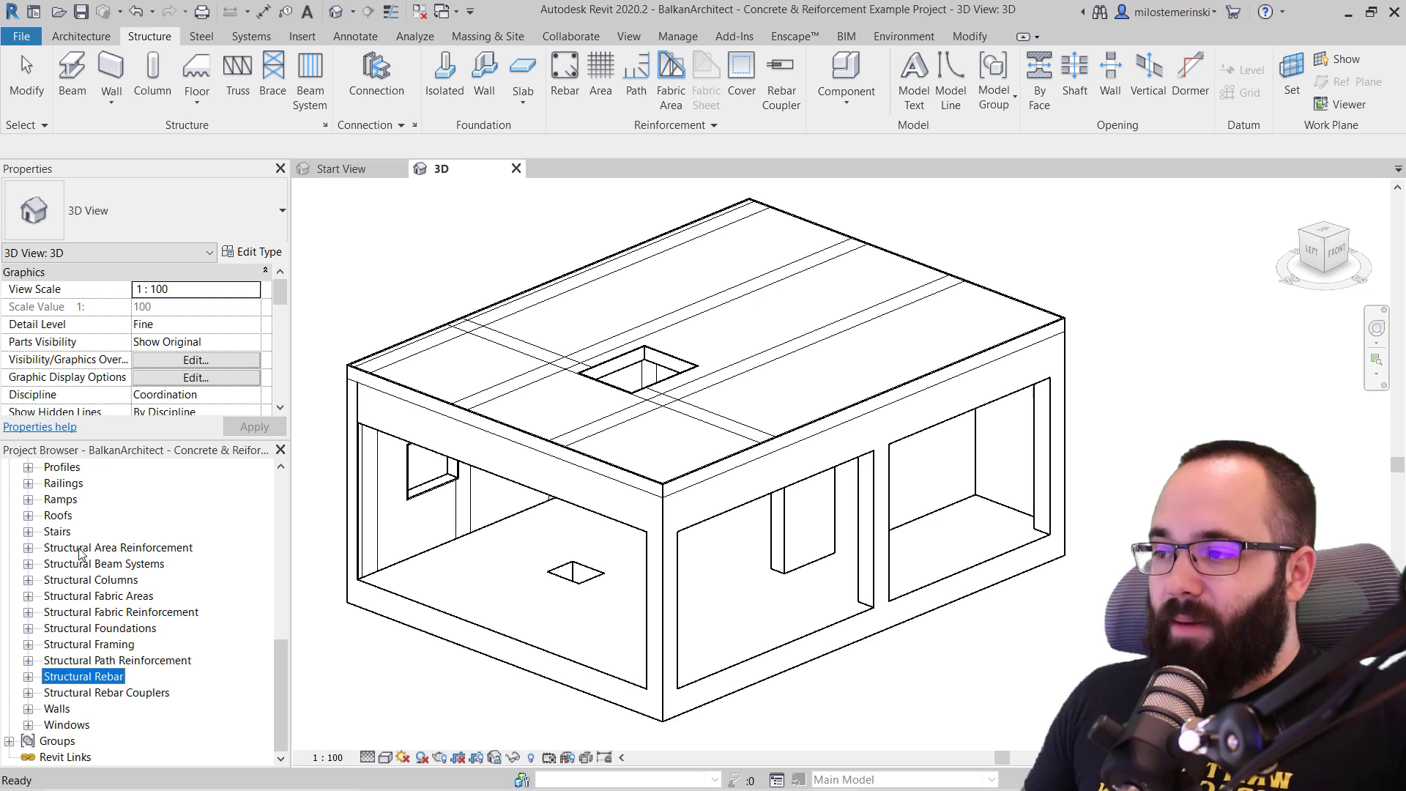
left_click(28, 548)
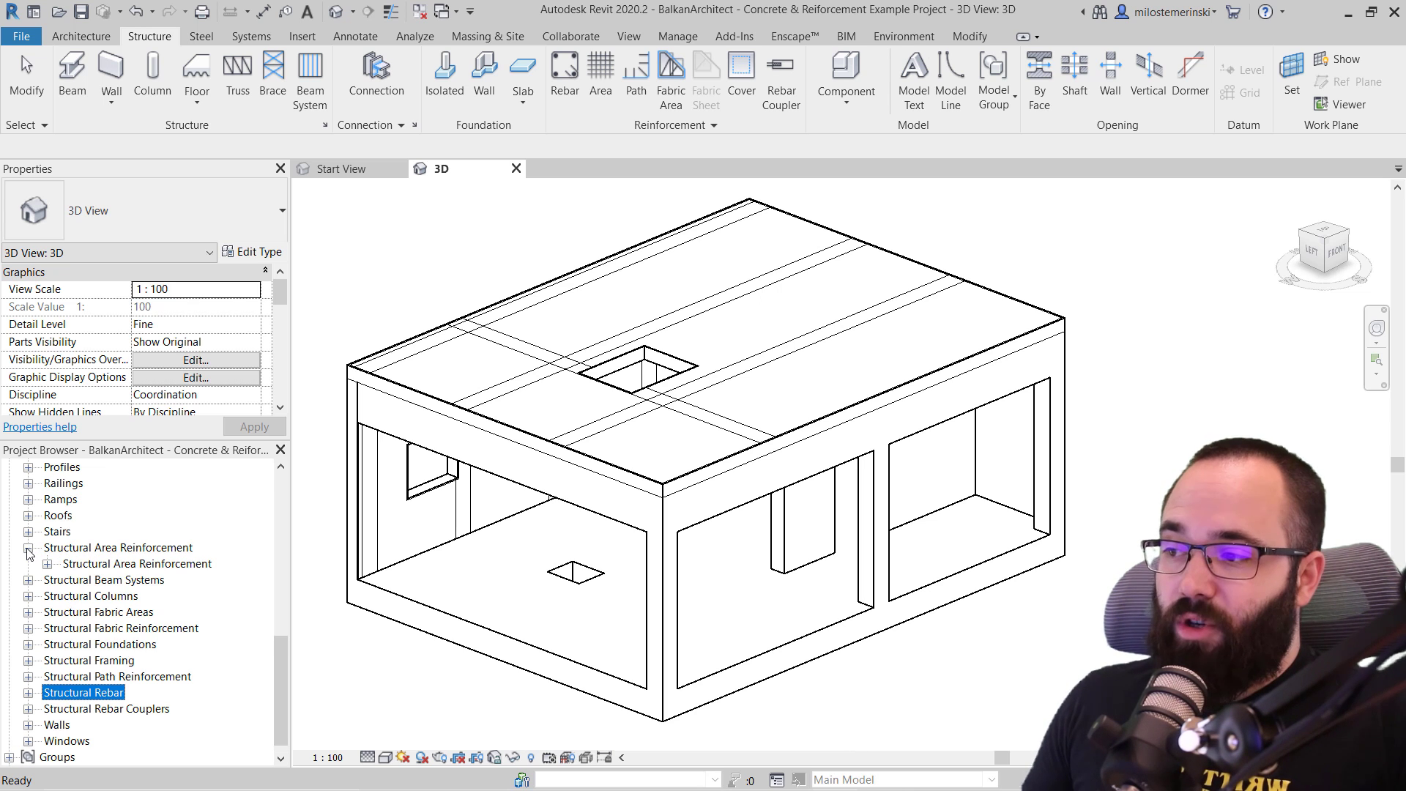
left_click(28, 548)
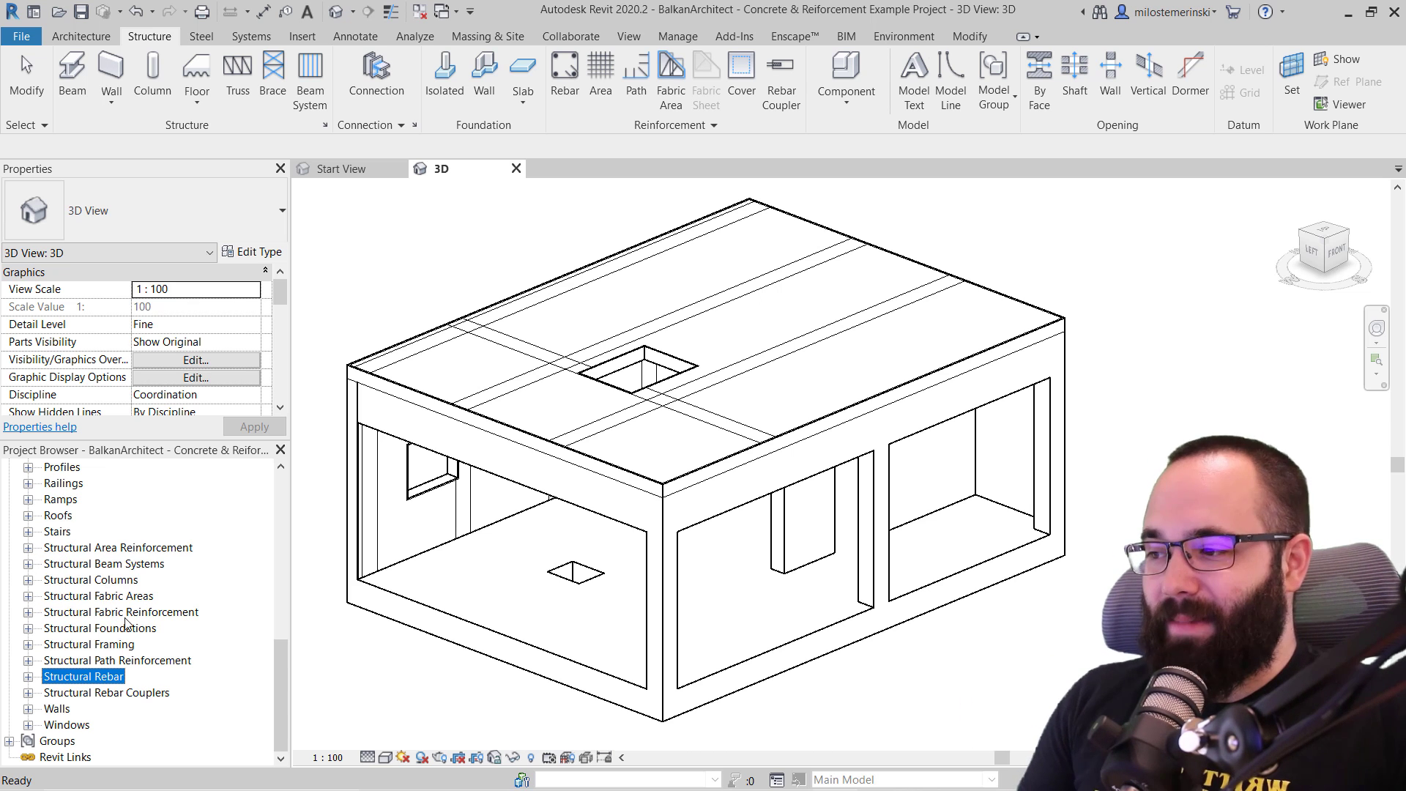
scroll(109, 624, "up", 4)
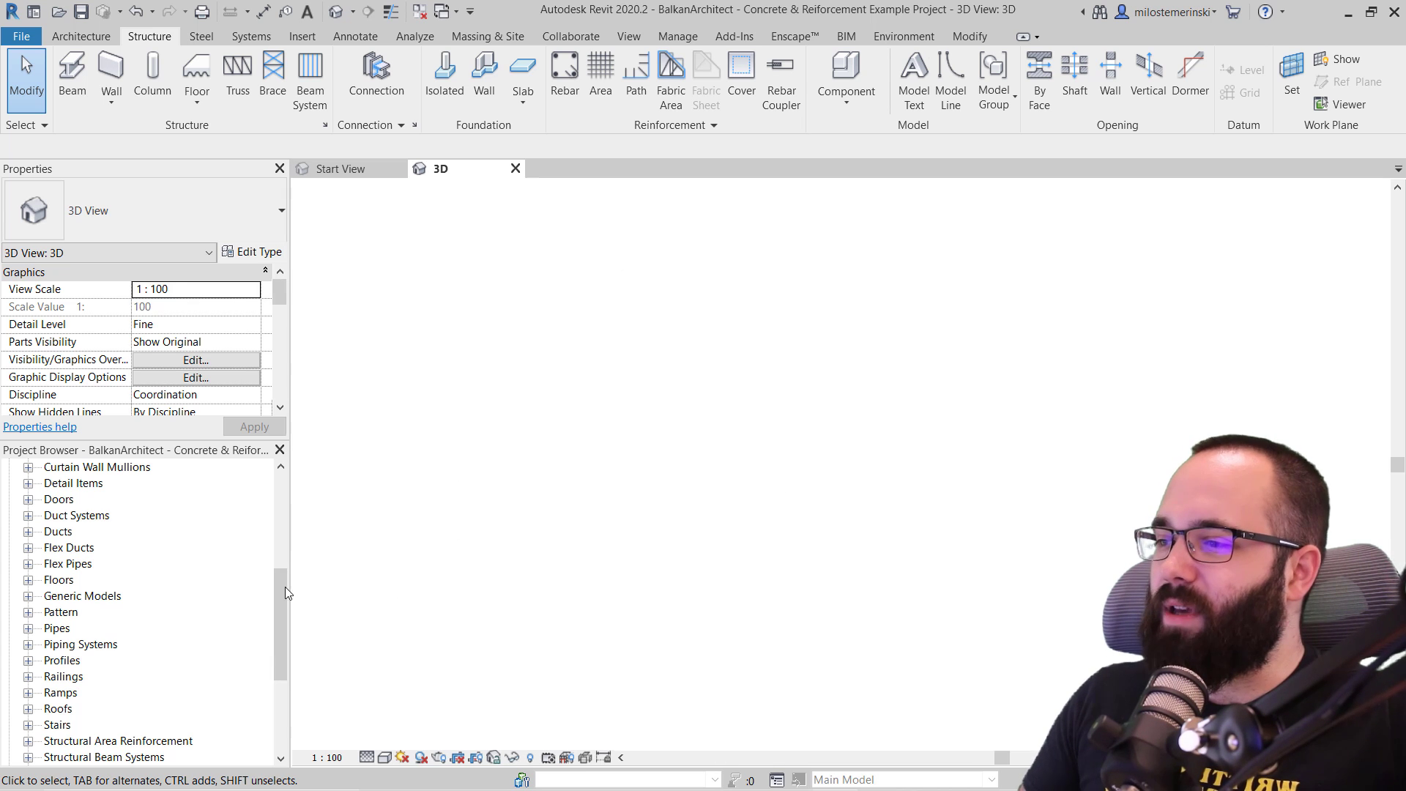
Collapse the Families node in the Project Browser to show only the top-level groups
scroll(275, 539, "up", 4)
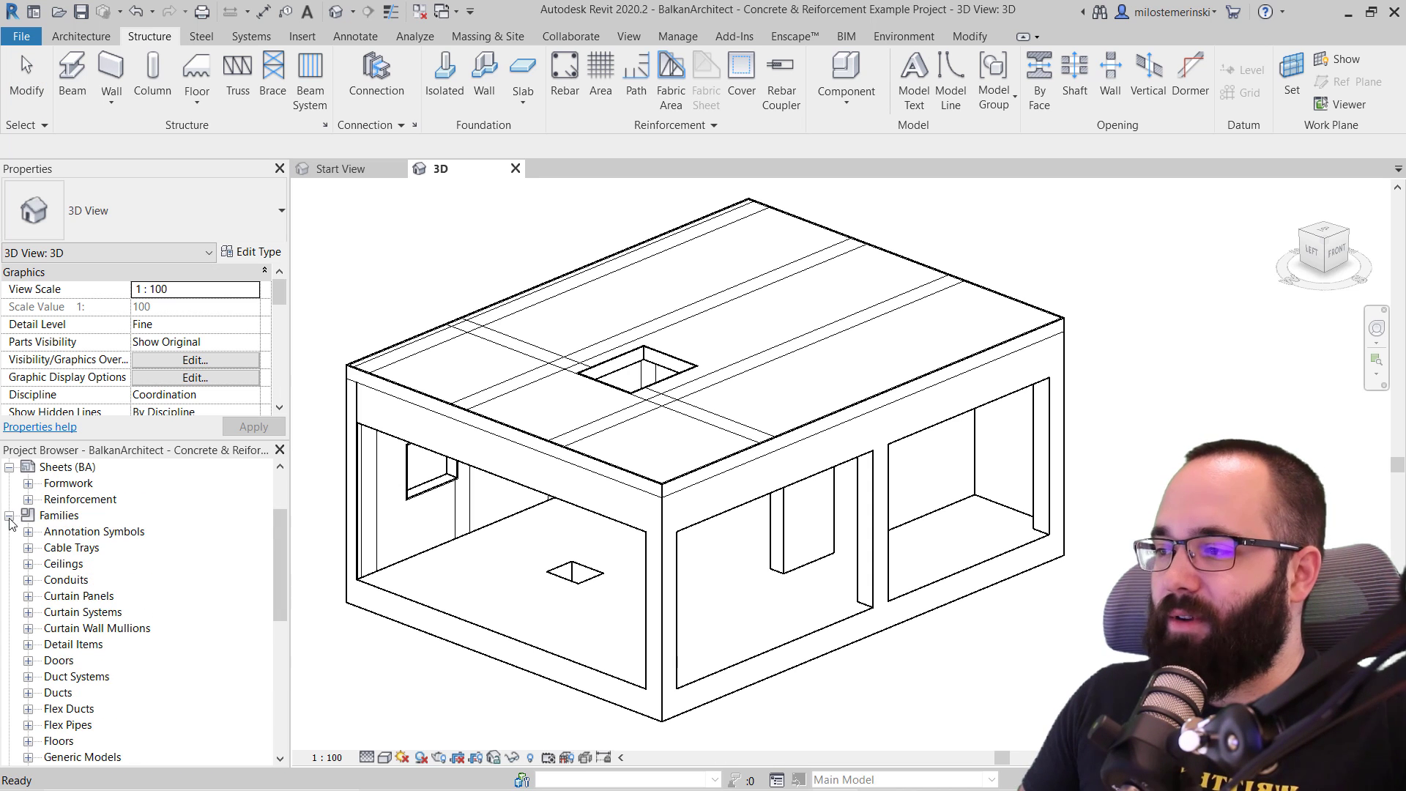
left_click(8, 515)
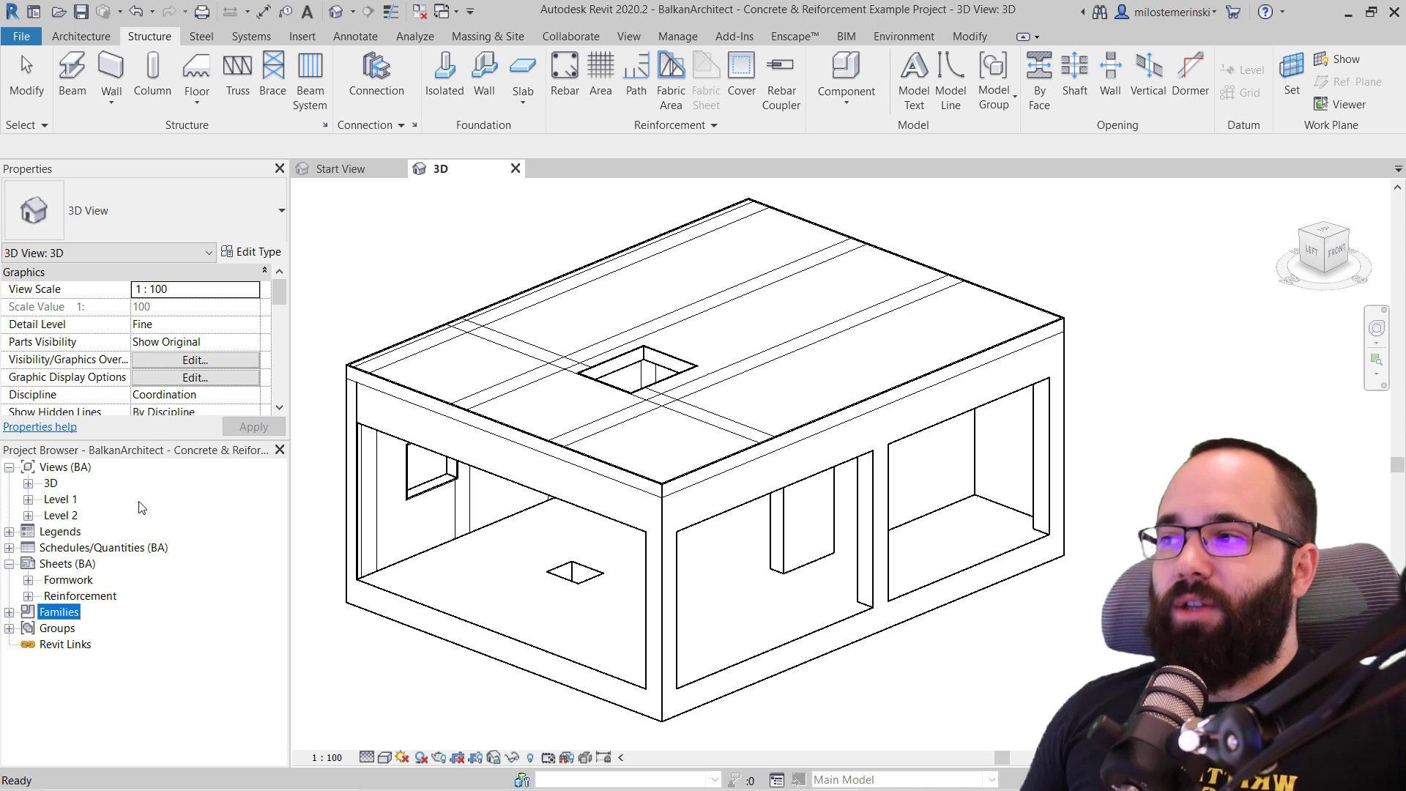
right_click(82, 474)
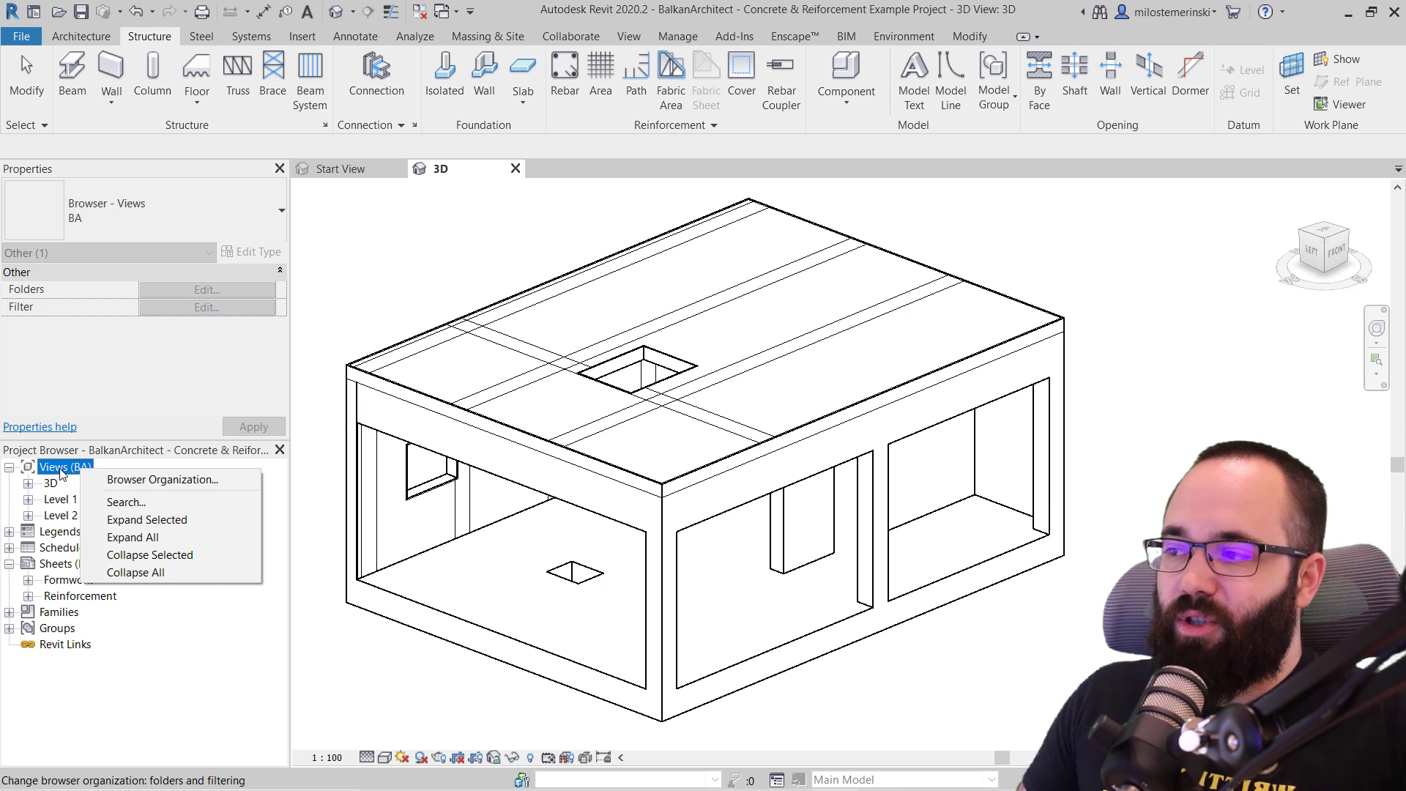
left_click(150, 479)
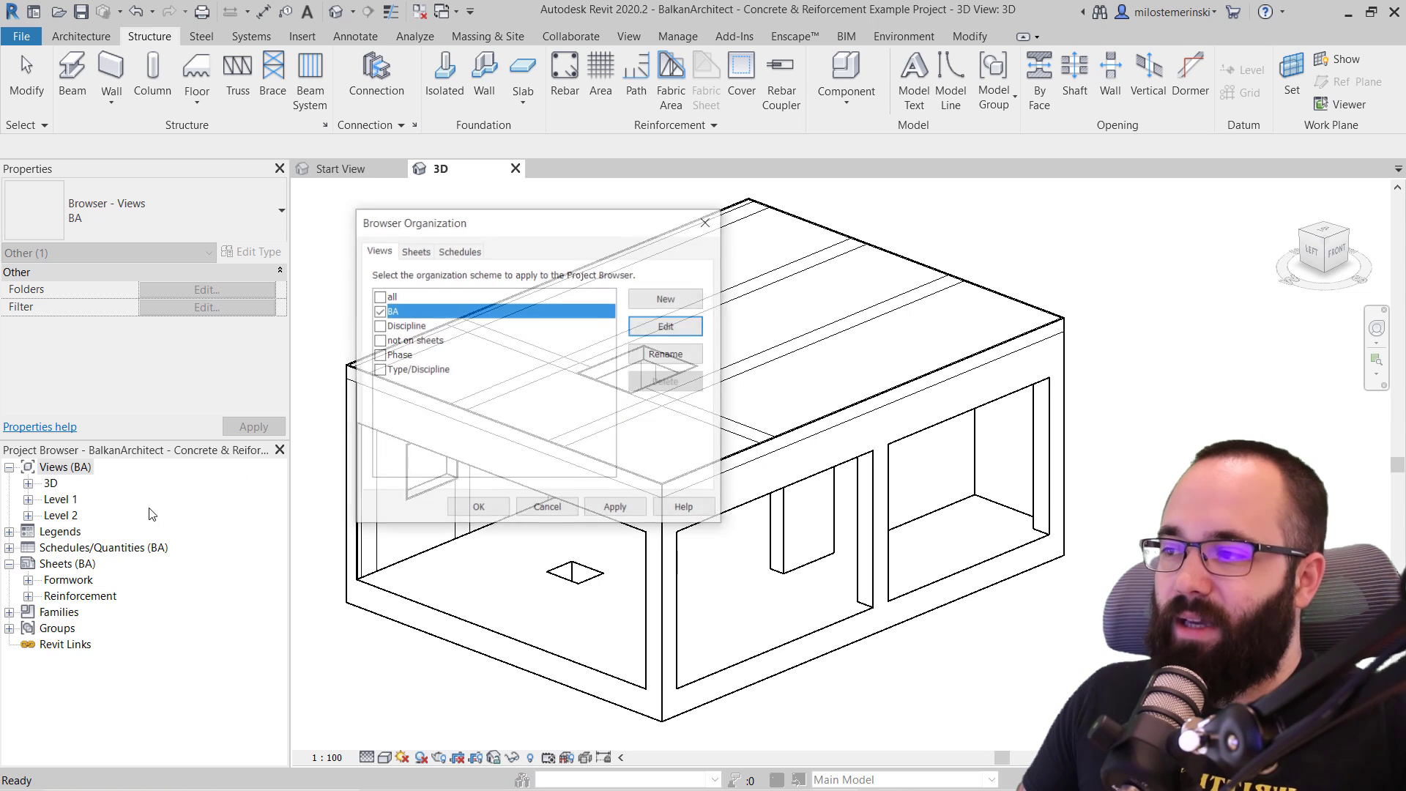
left_click_drag(497, 226, 421, 229)
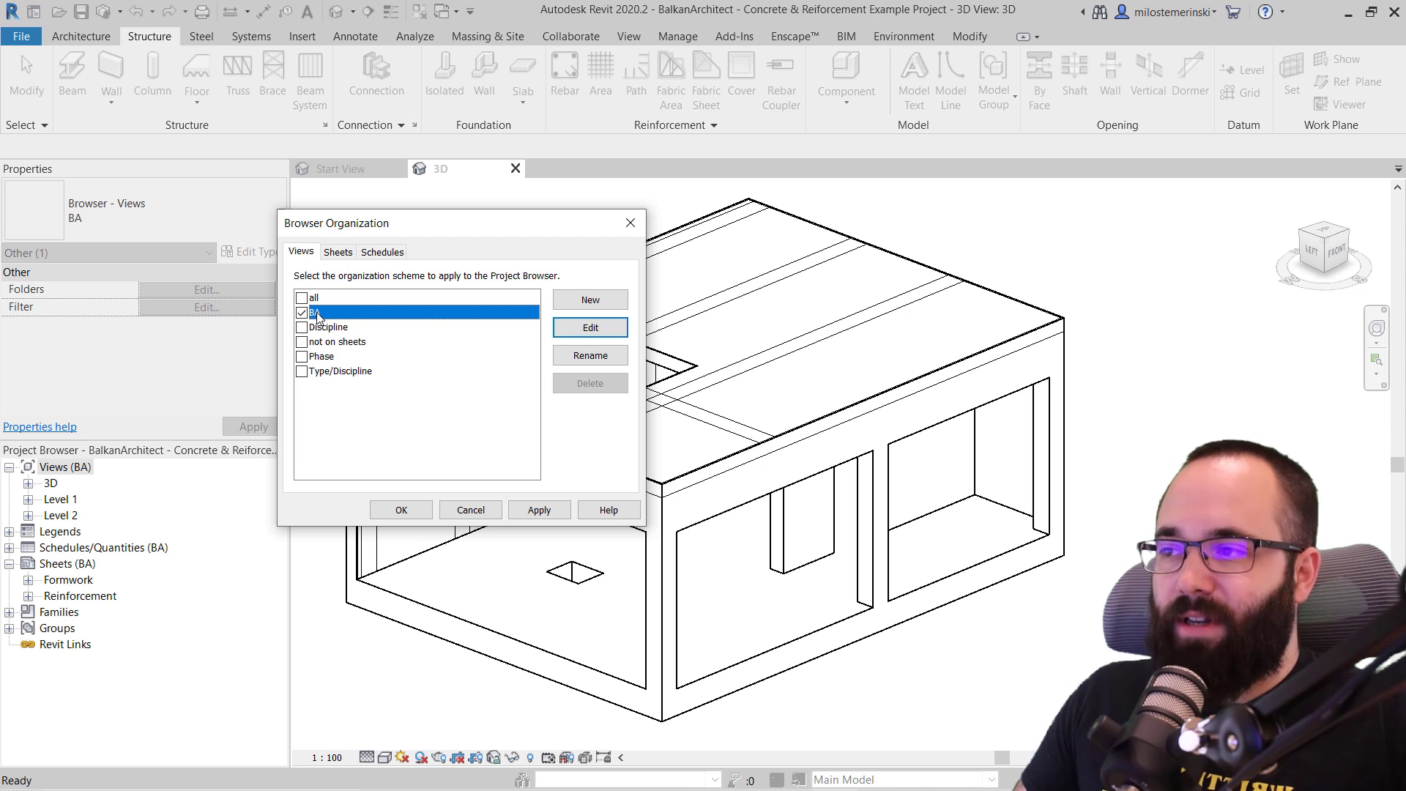
left_click(591, 328)
left_click(491, 173)
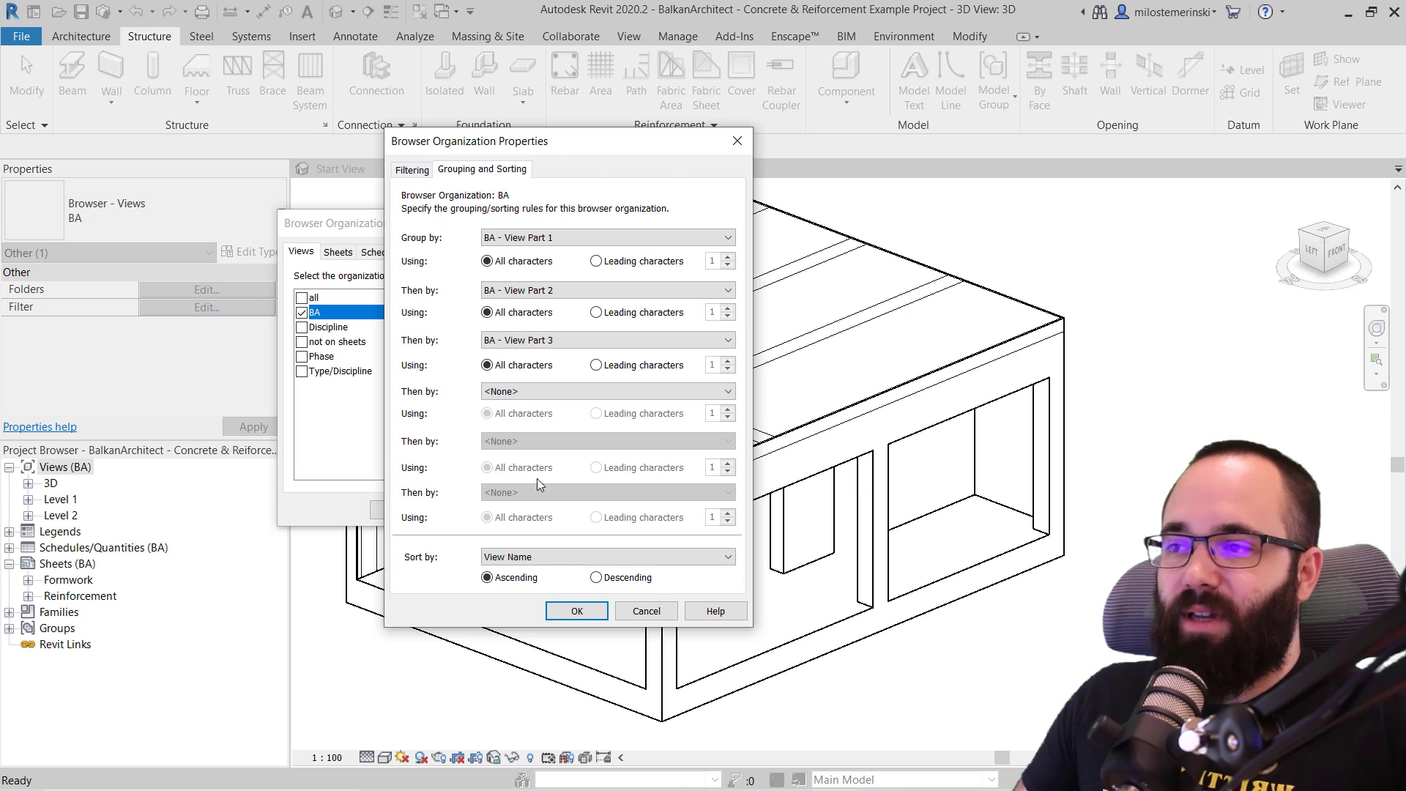
left_click(736, 141)
left_click(632, 219)
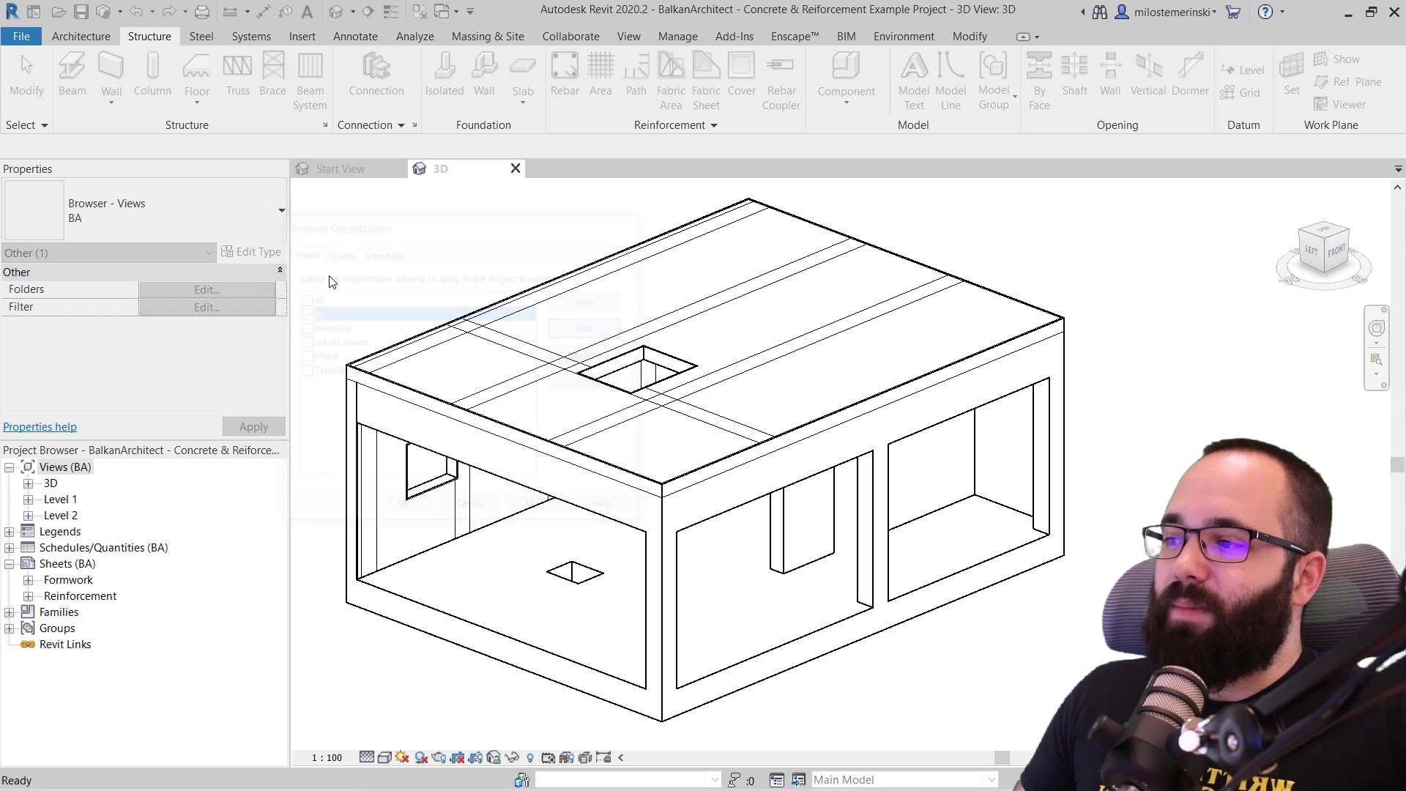
left_click(322, 432)
middle_click_drag(322, 434, 310, 443)
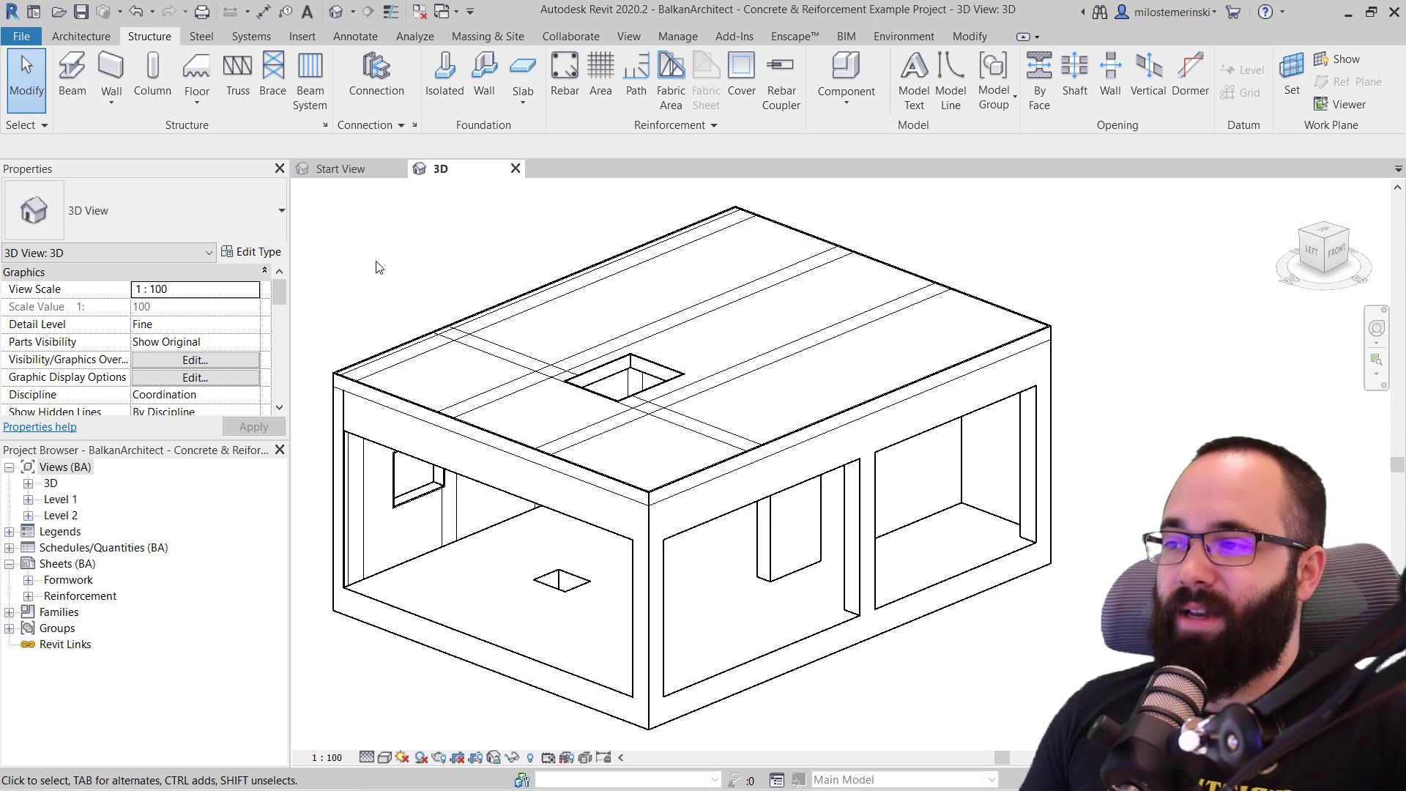
middle_click_drag(372, 344, 376, 301)
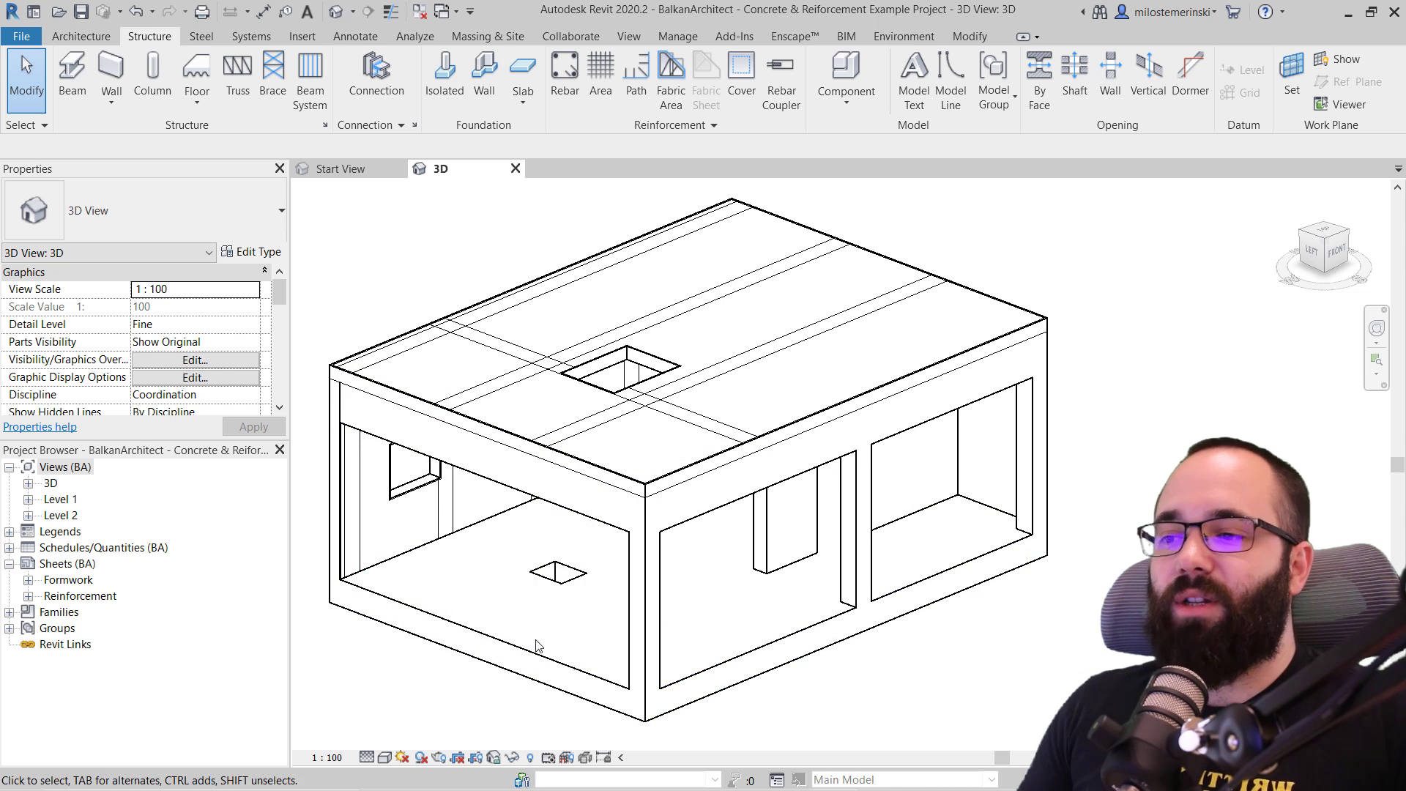